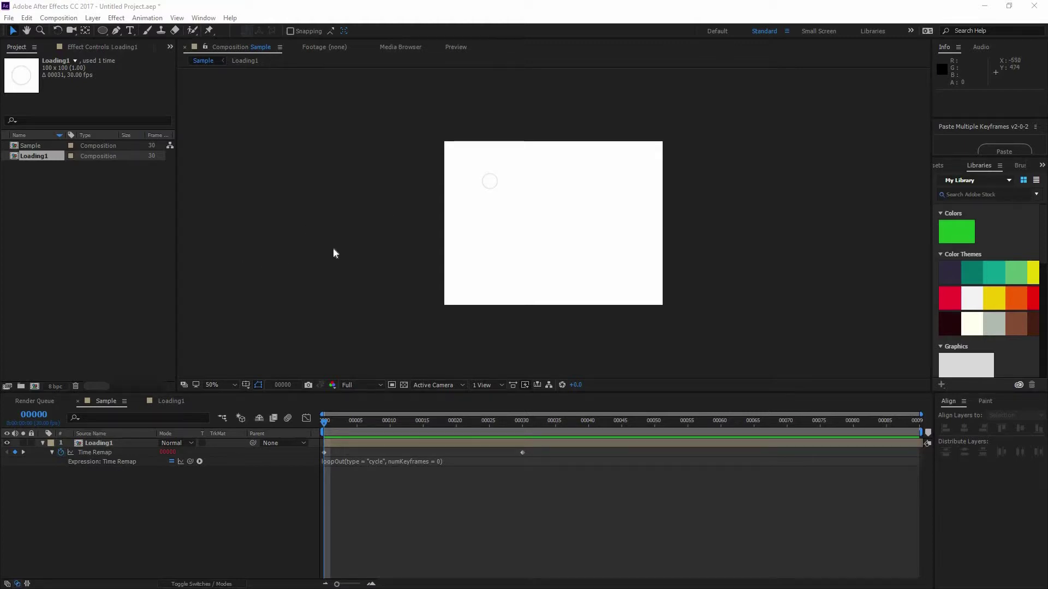
# Step: Duplicate the Loading1 composition in the Project panel to create Loading2
pyautogui.click(44, 167)
pyautogui.click(35, 156)
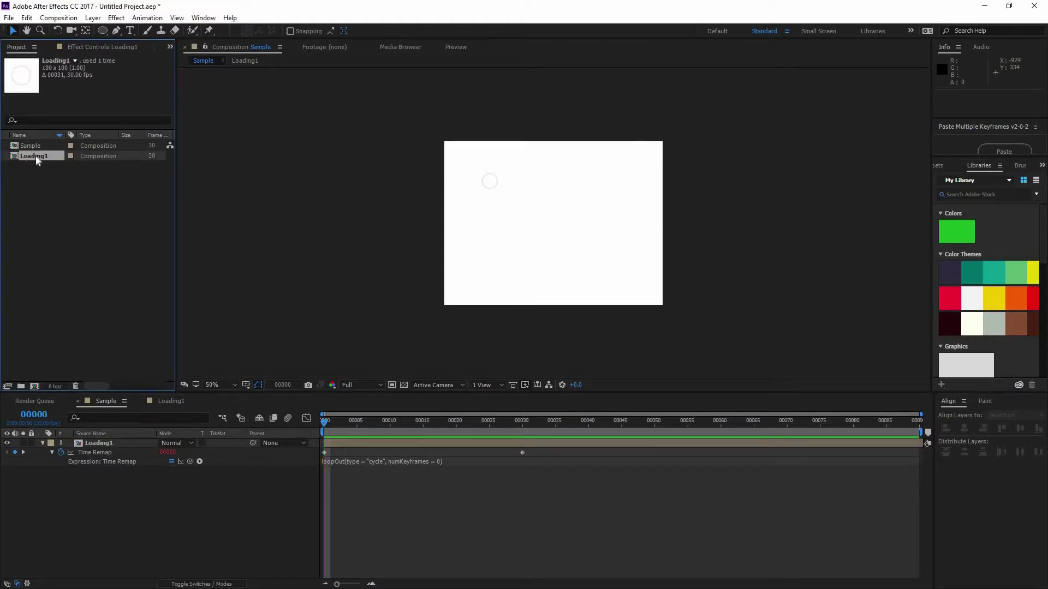
pyautogui.hotkey('ctrl', 'v')
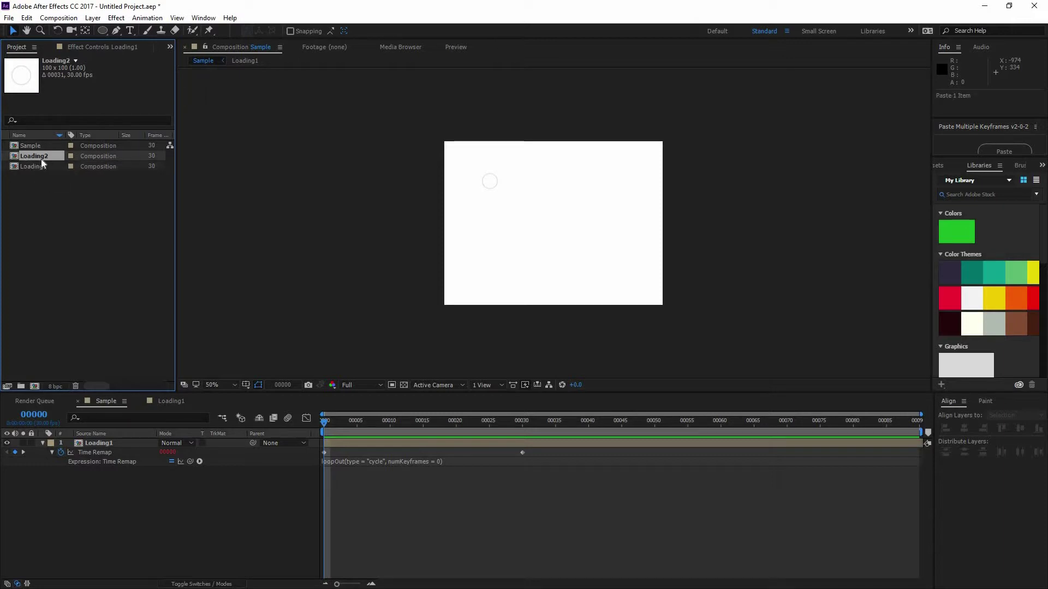
pyautogui.click(69, 230)
# Step: Open Loading2, zoom the viewer in, and preview and scrub the cyan loading-ring animation
pyautogui.doubleClick(31, 156)
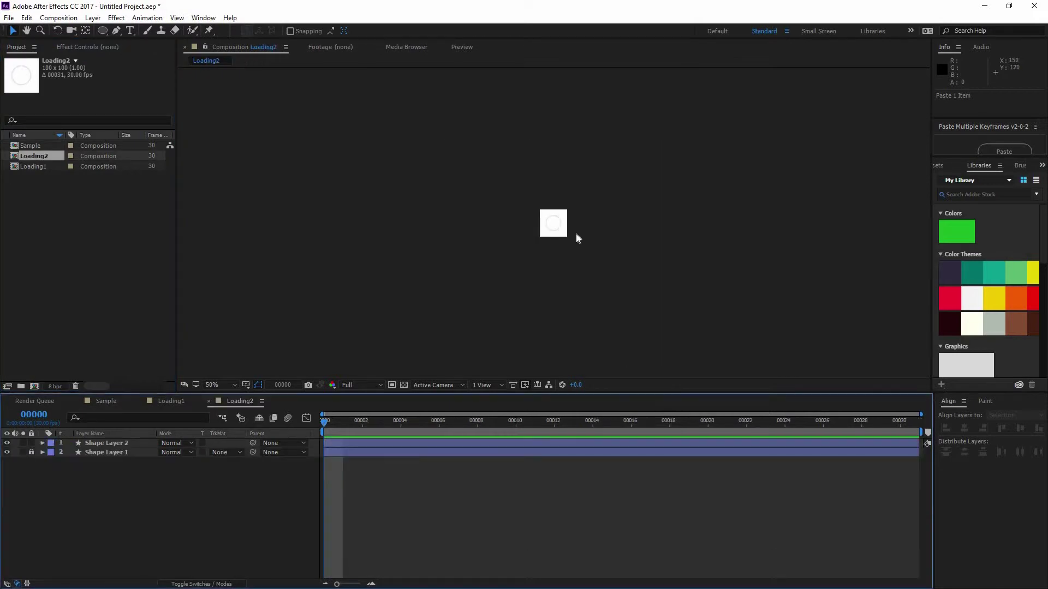
pyautogui.scroll(3, 577, 238)
pyautogui.press('space')
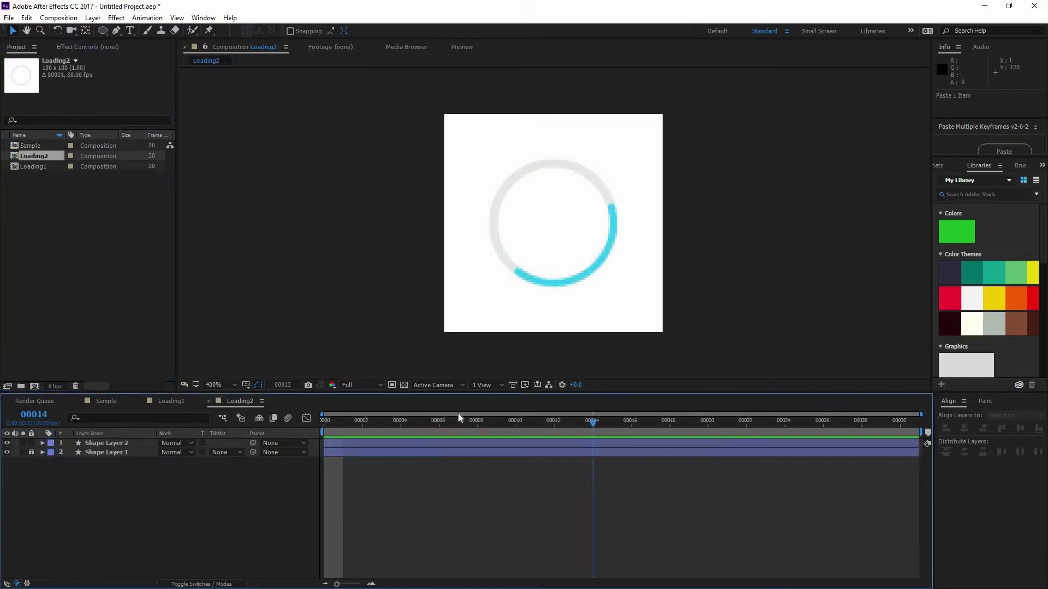
pyautogui.press('space')
pyautogui.click(552, 215)
pyautogui.moveTo(447, 421); pyautogui.dragTo(382, 425)
pyautogui.moveTo(707, 420); pyautogui.dragTo(496, 420)
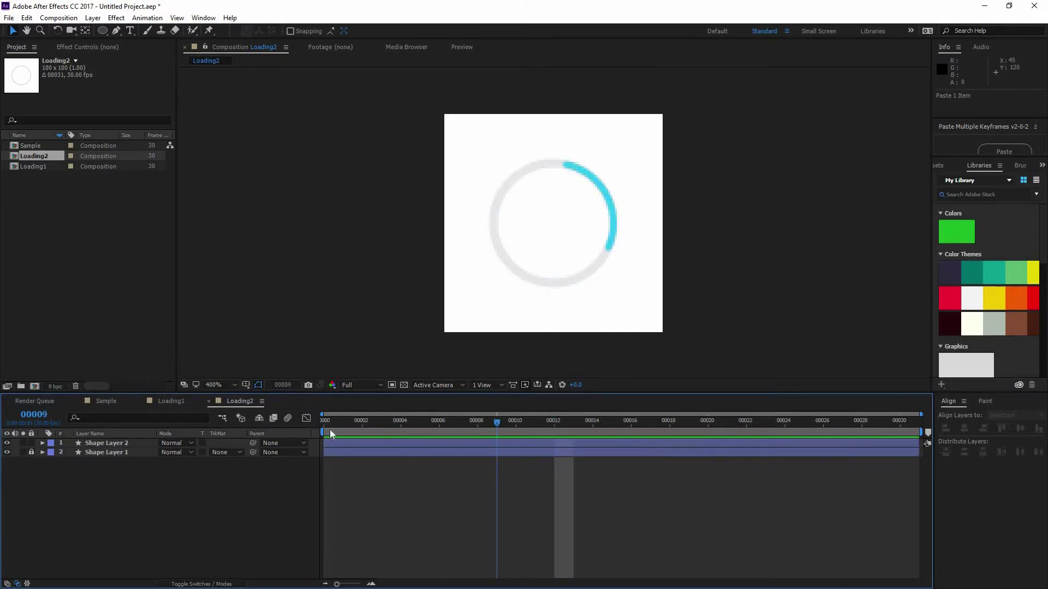
# Step: Set Loading2's duration to 50 frames in Composition Settings and preview the full 0–50 range
pyautogui.rightClick(41, 154)
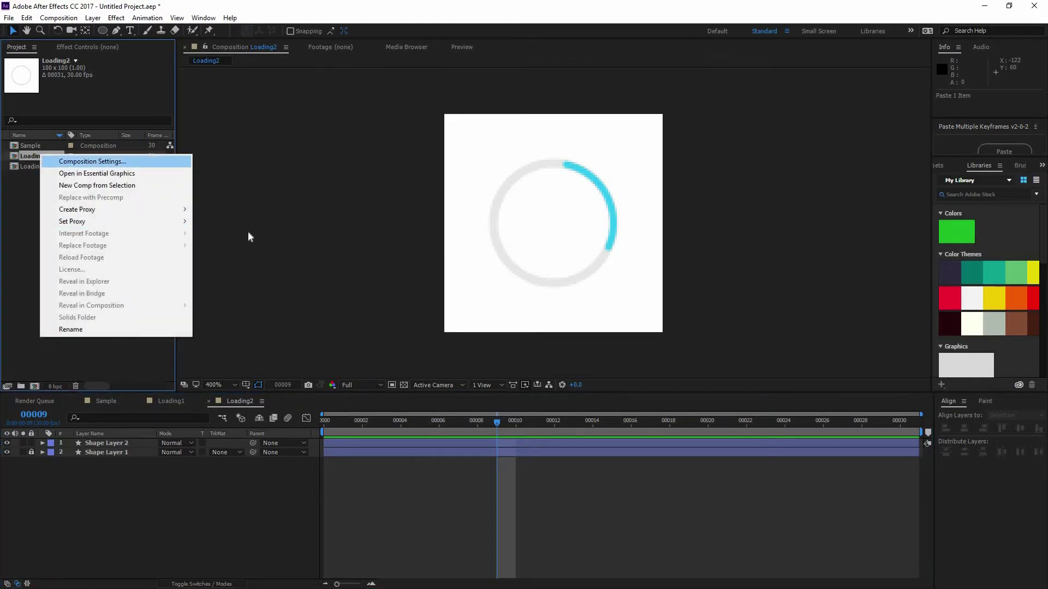
pyautogui.click(82, 159)
pyautogui.click(392, 305)
pyautogui.write('00050')
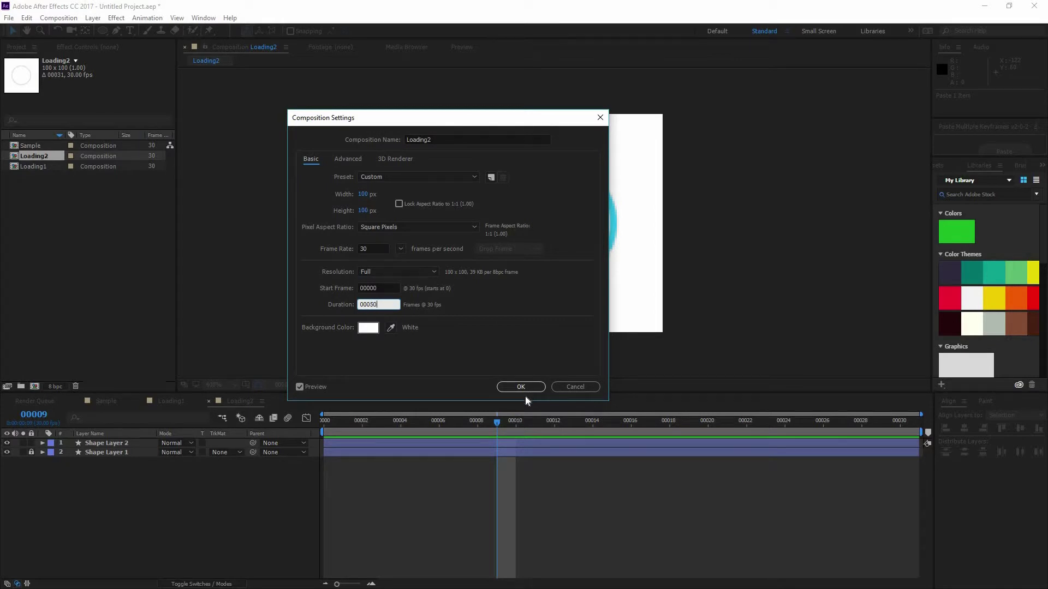
pyautogui.press('Return')
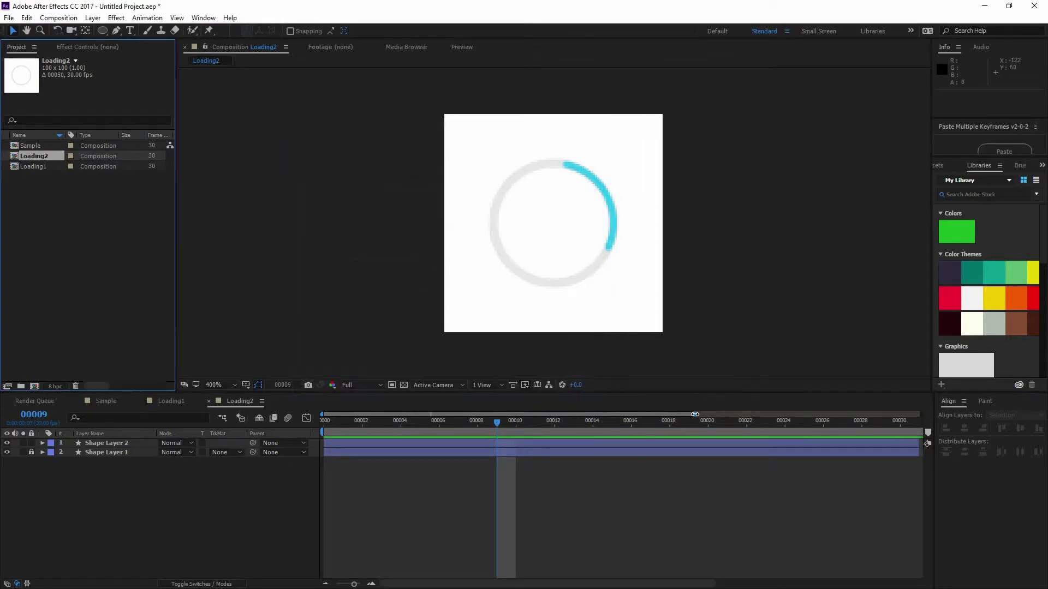
pyautogui.moveTo(694, 415)
pyautogui.mouseDown()
pyautogui.moveTo(921, 414)
pyautogui.moveTo(676, 423)
pyautogui.mouseUp()
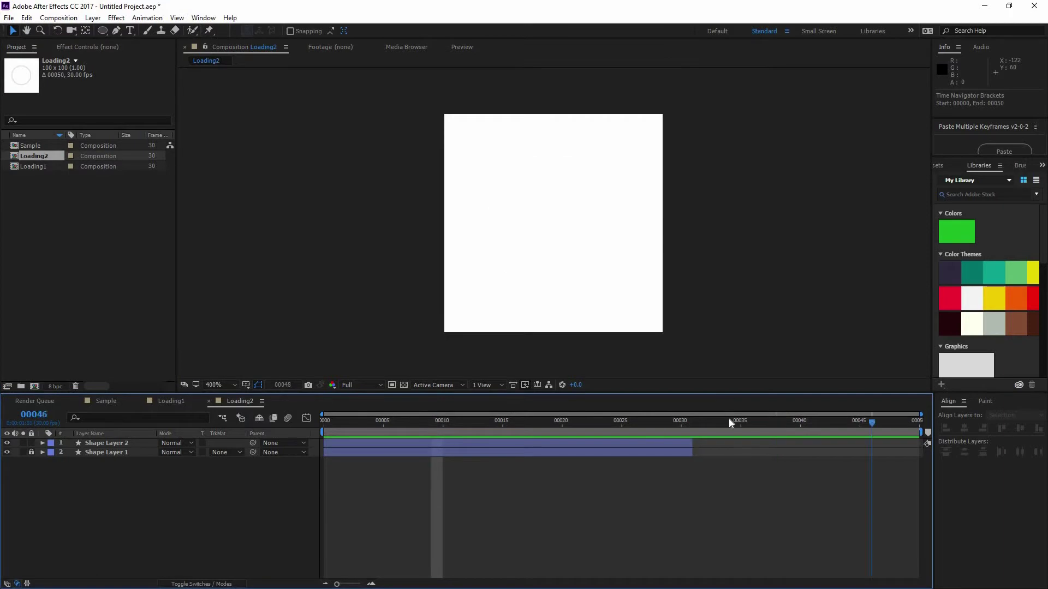
pyautogui.press('space')
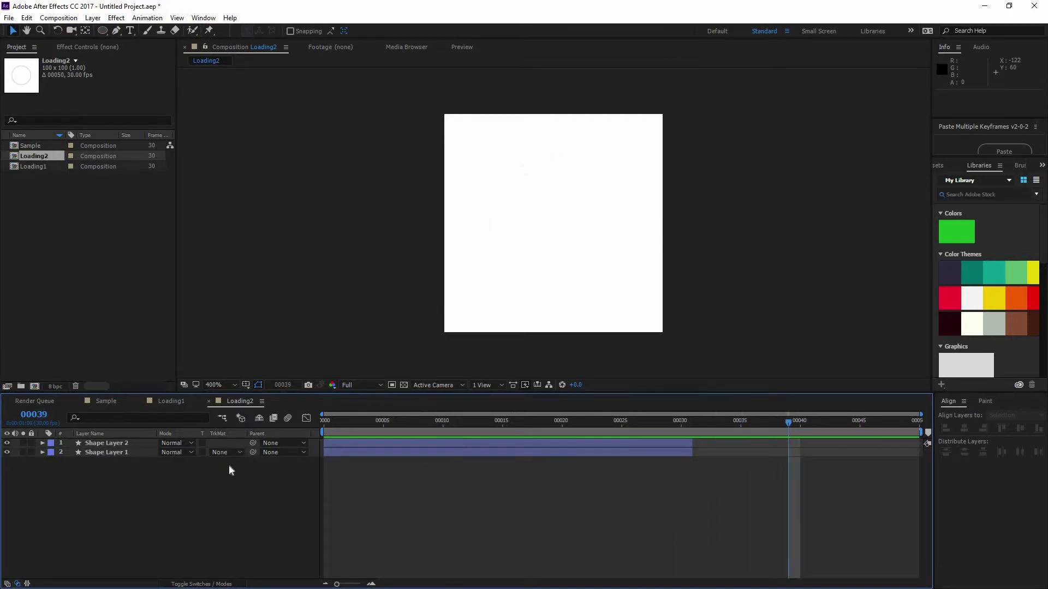
# Step: Extend both shape layers to the end of the 50-frame composition
pyautogui.click(472, 453)
pyautogui.hotkey('ctrl', 'a')
pyautogui.hotkey('ctrl', 'z')
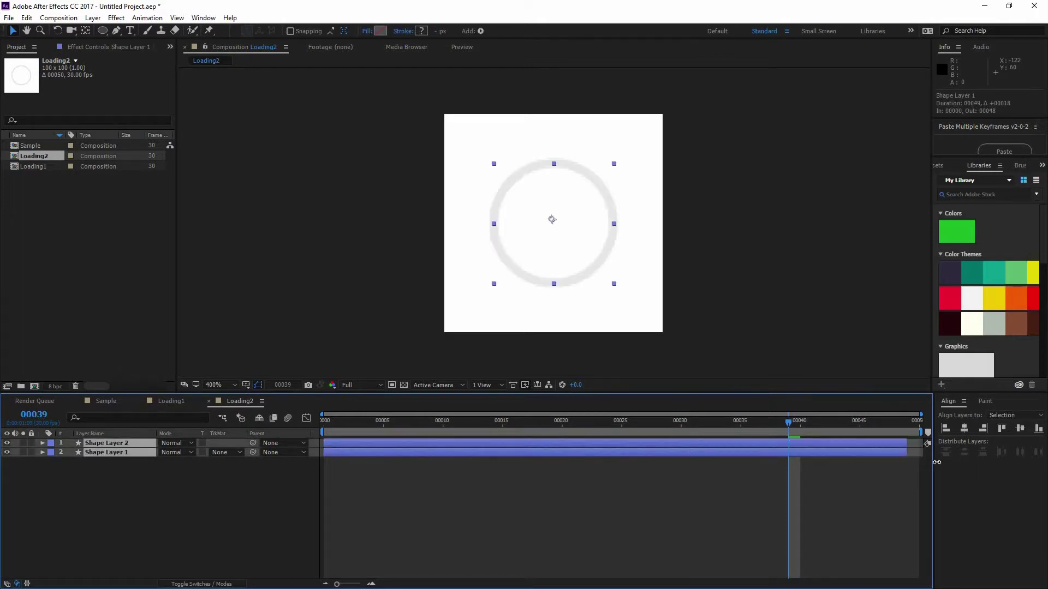
pyautogui.click(666, 510)
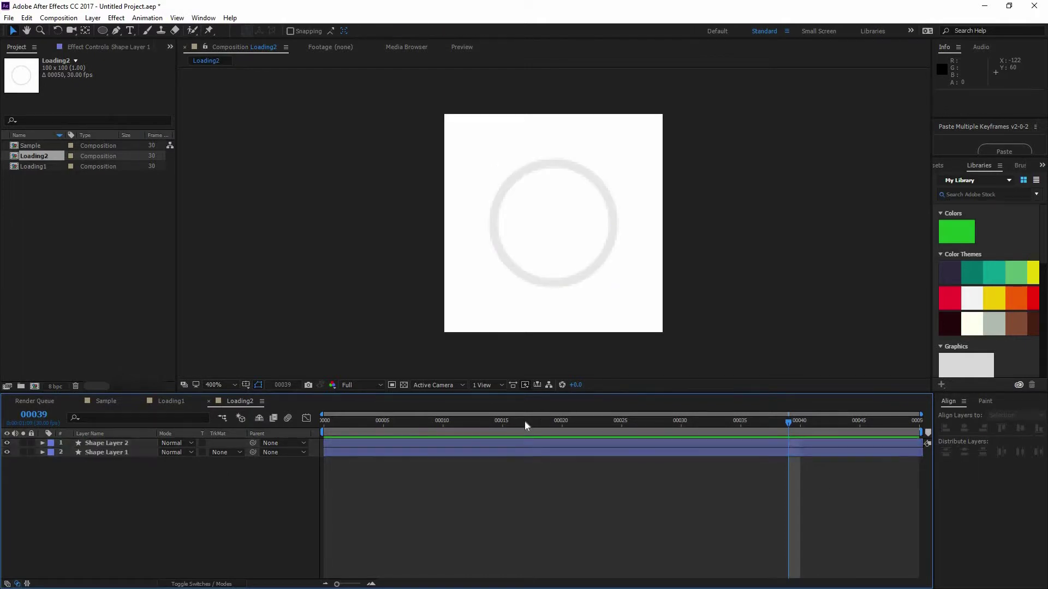
# Step: Preview from frame 17, then delete the grey ring layer, Shape Layer 1
pyautogui.click(526, 420)
pyautogui.press('space')
pyautogui.press('space')
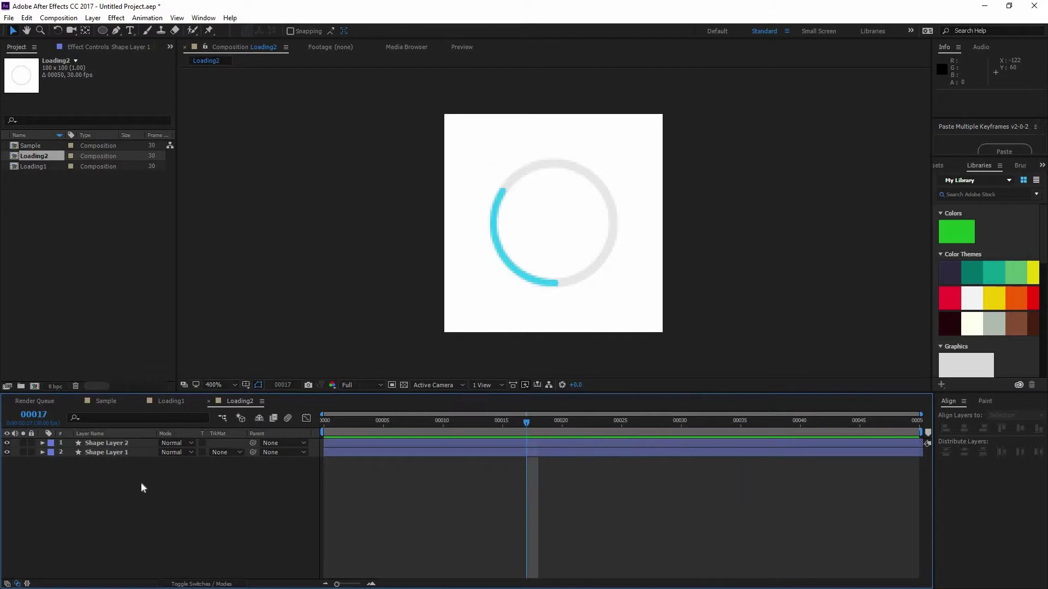
pyautogui.click(112, 451)
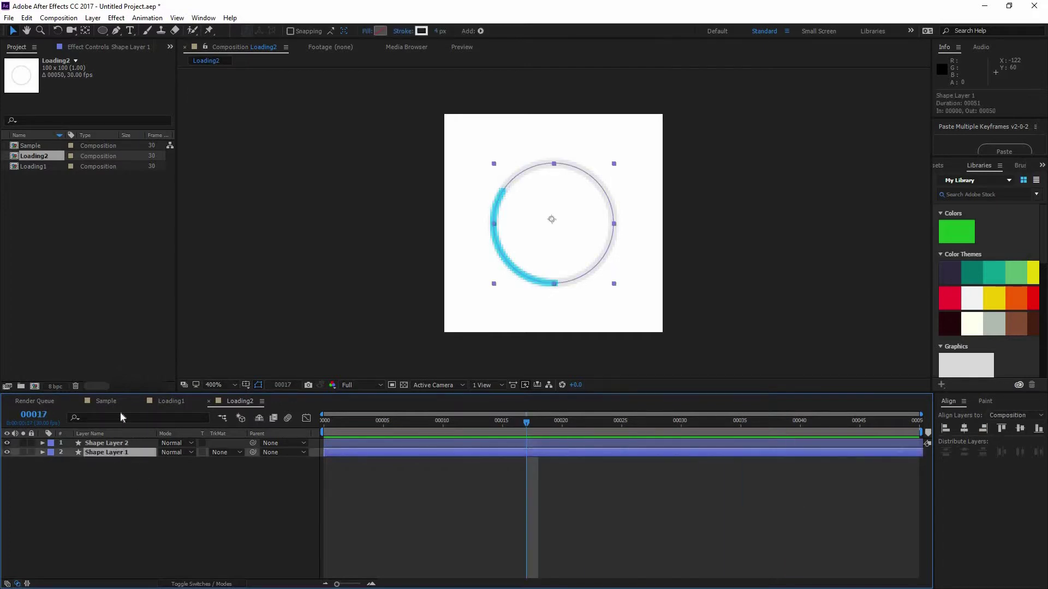
pyautogui.press('Delete')
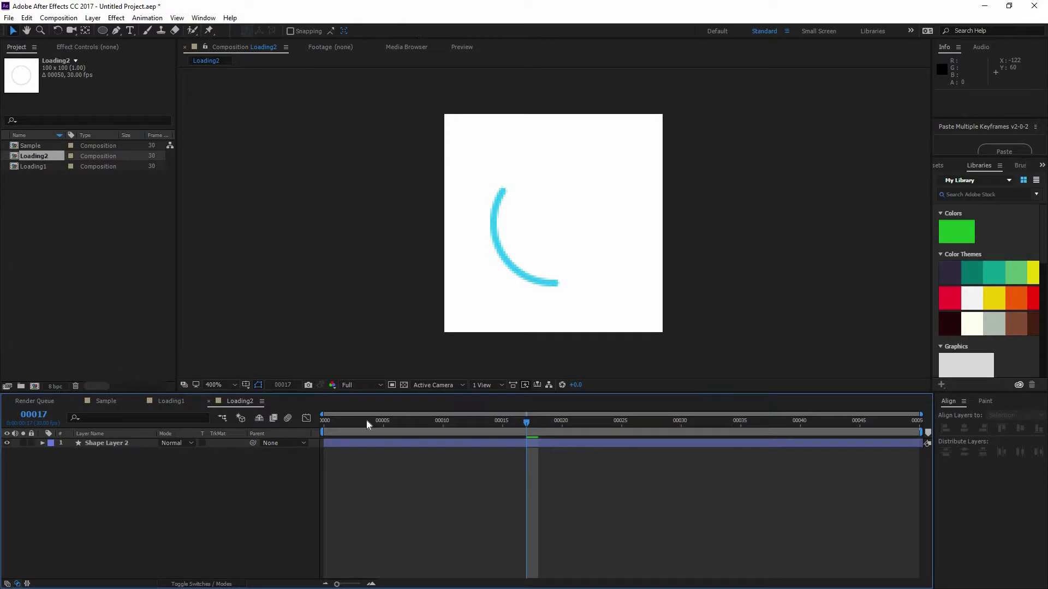
# Step: Reveal Shape Layer 2's keyframed Start and End trim values and scrub around frames 20–30 to review them
pyautogui.moveTo(367, 423); pyautogui.dragTo(561, 421)
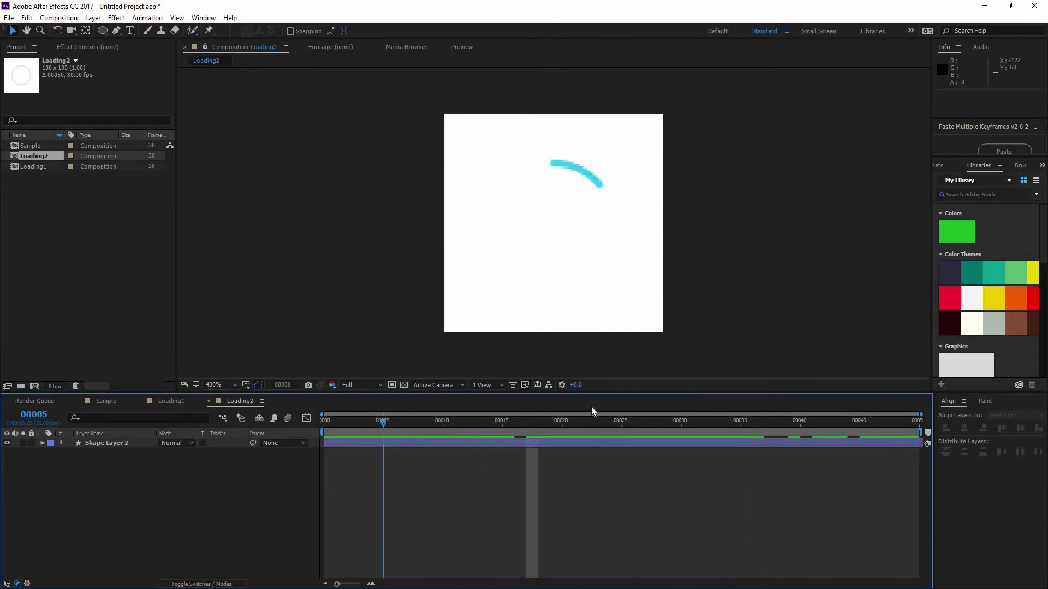
pyautogui.click(94, 443)
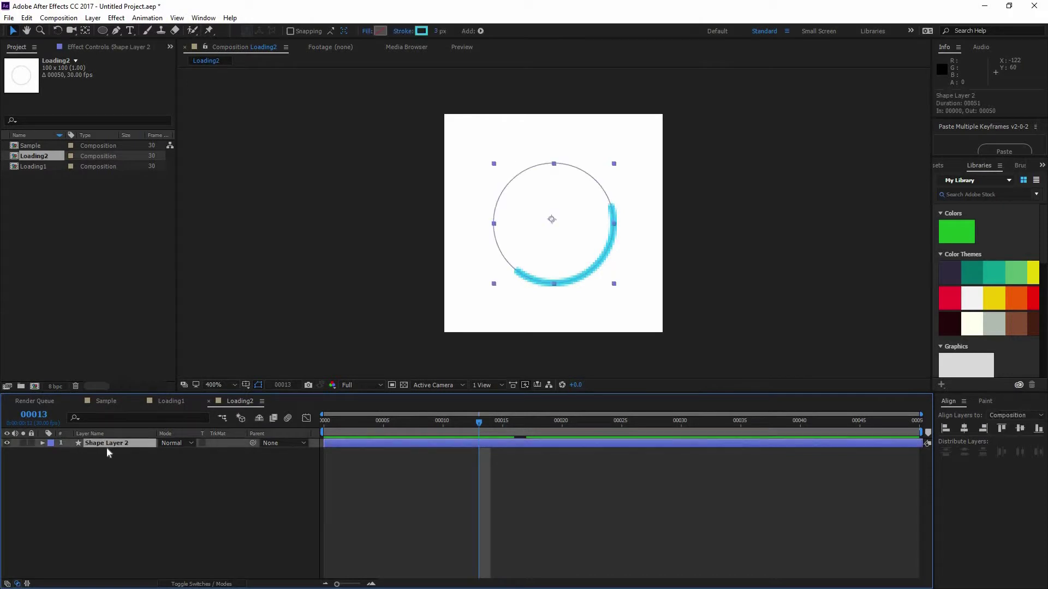
pyautogui.press('u')
pyautogui.click(677, 424)
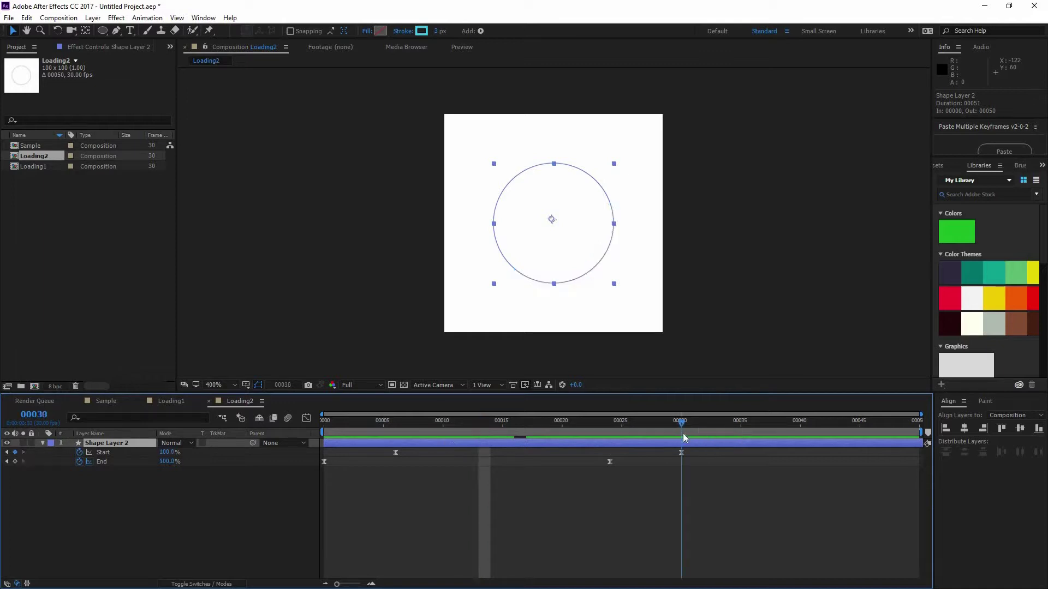
pyautogui.moveTo(691, 432)
pyautogui.mouseDown()
pyautogui.moveTo(750, 428)
pyautogui.moveTo(574, 428)
pyautogui.mouseUp()
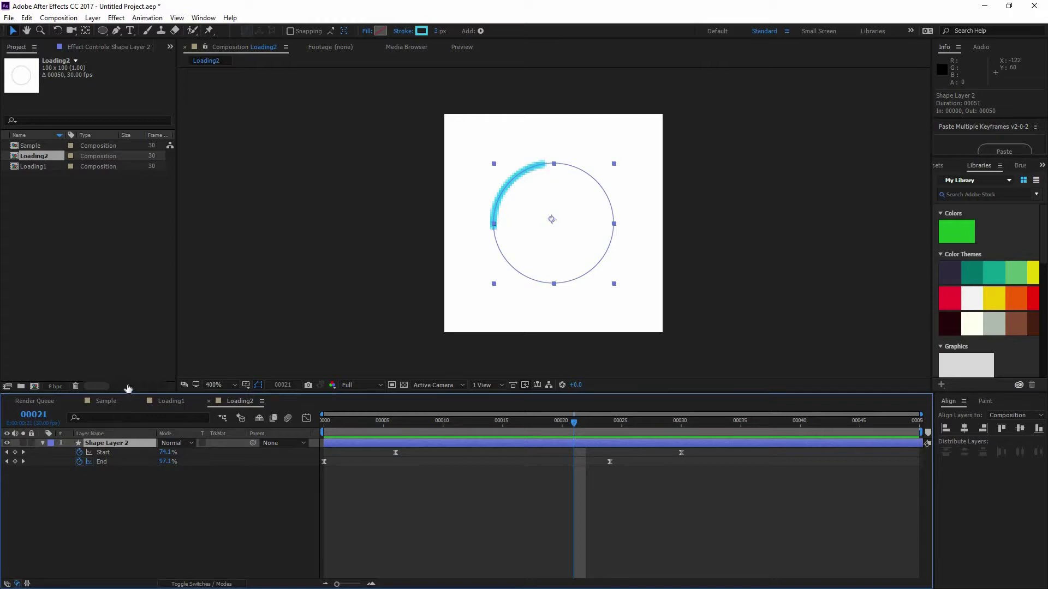
# Step: Paste a copy of the arc as Shape Layer 3, shifted to start at frame 2
pyautogui.hotkey('ctrl', 'v')
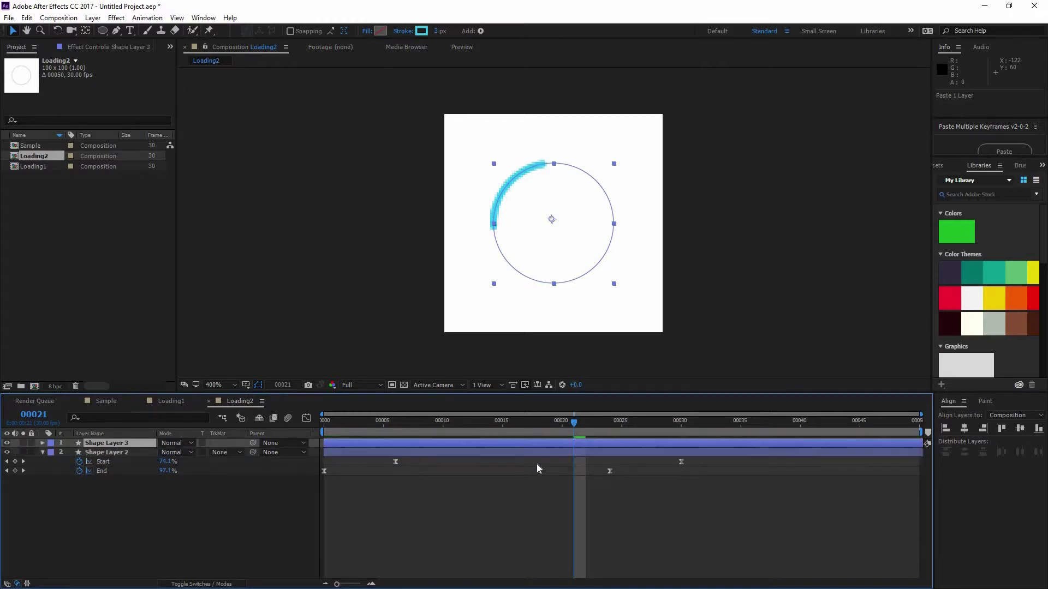
pyautogui.moveTo(424, 424); pyautogui.dragTo(434, 424)
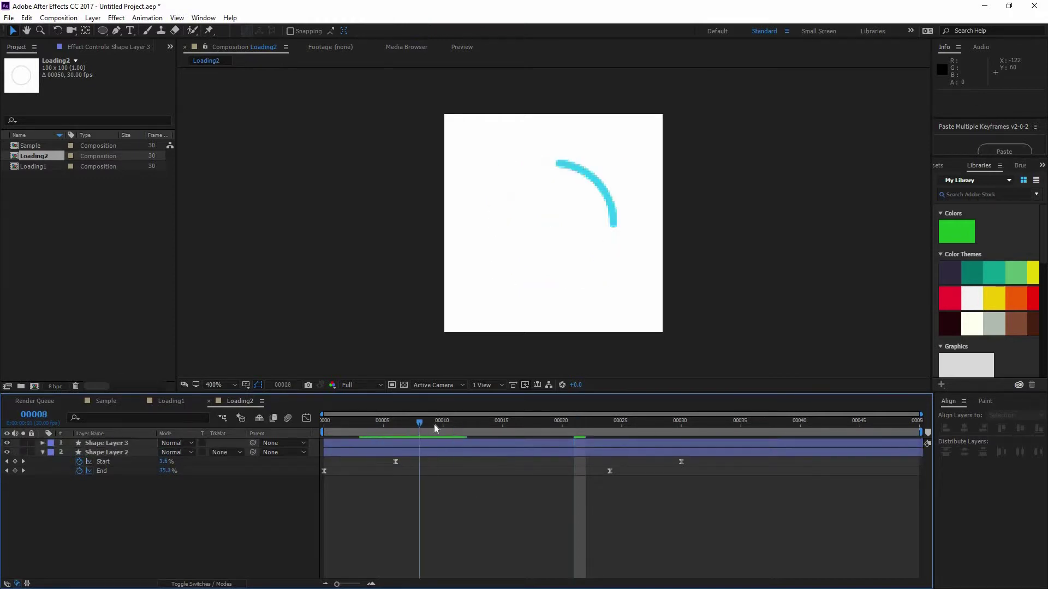
pyautogui.click(107, 443)
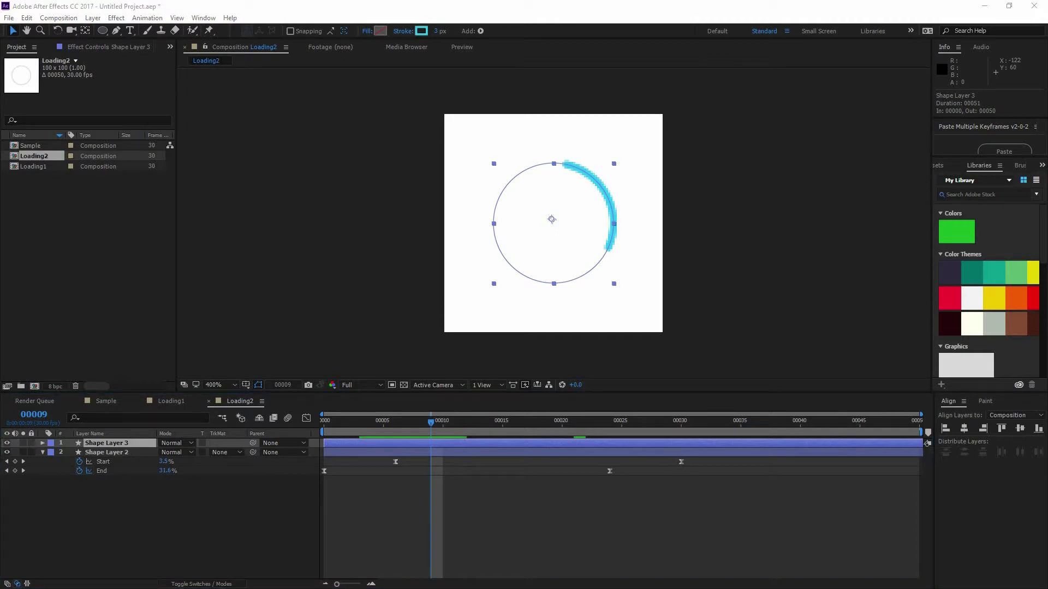
pyautogui.click(401, 489)
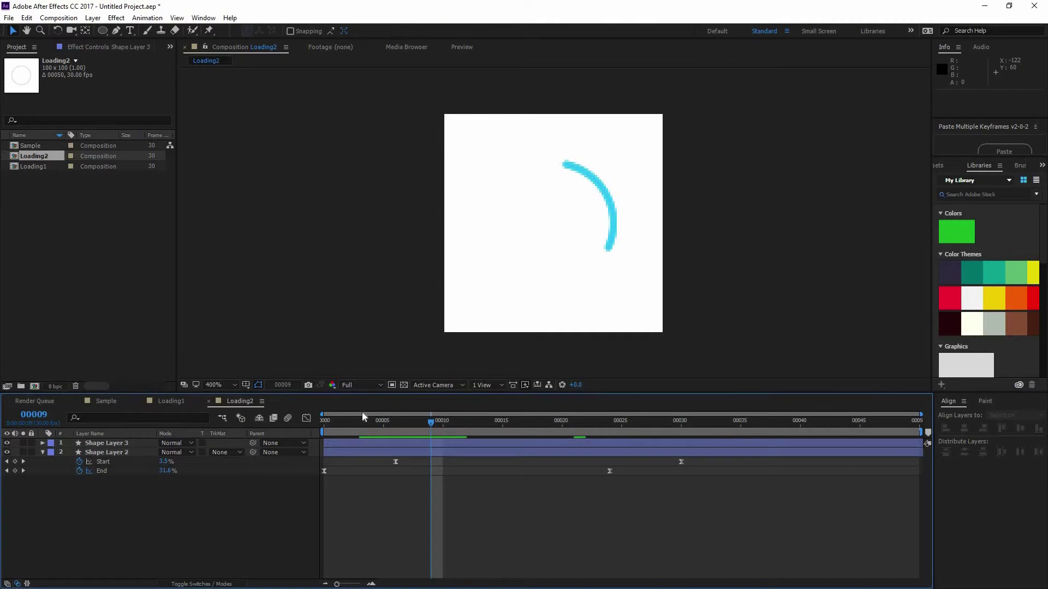
pyautogui.moveTo(334, 425); pyautogui.dragTo(349, 427)
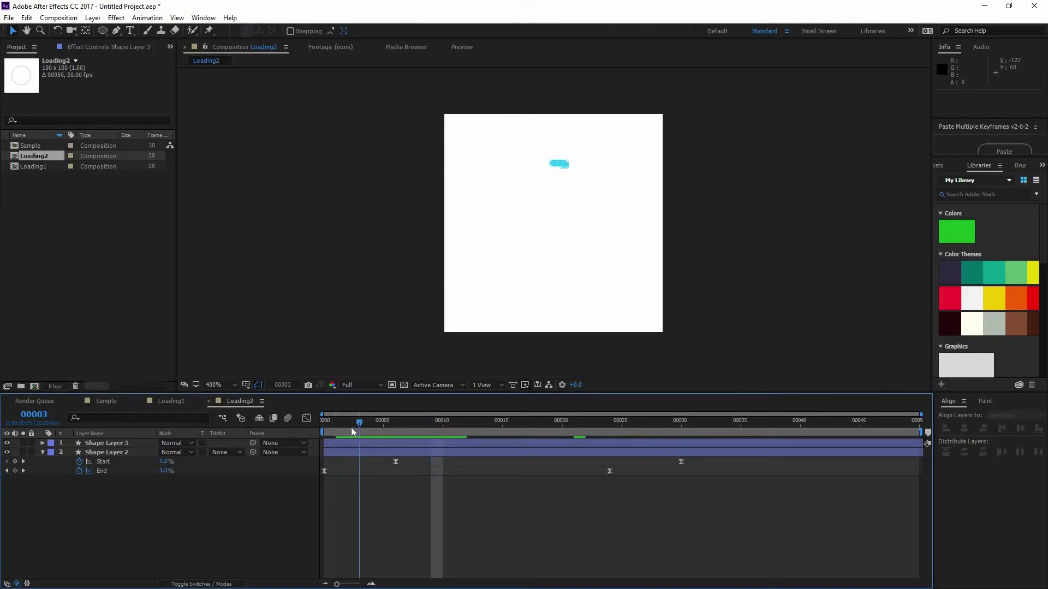
pyautogui.click(382, 443)
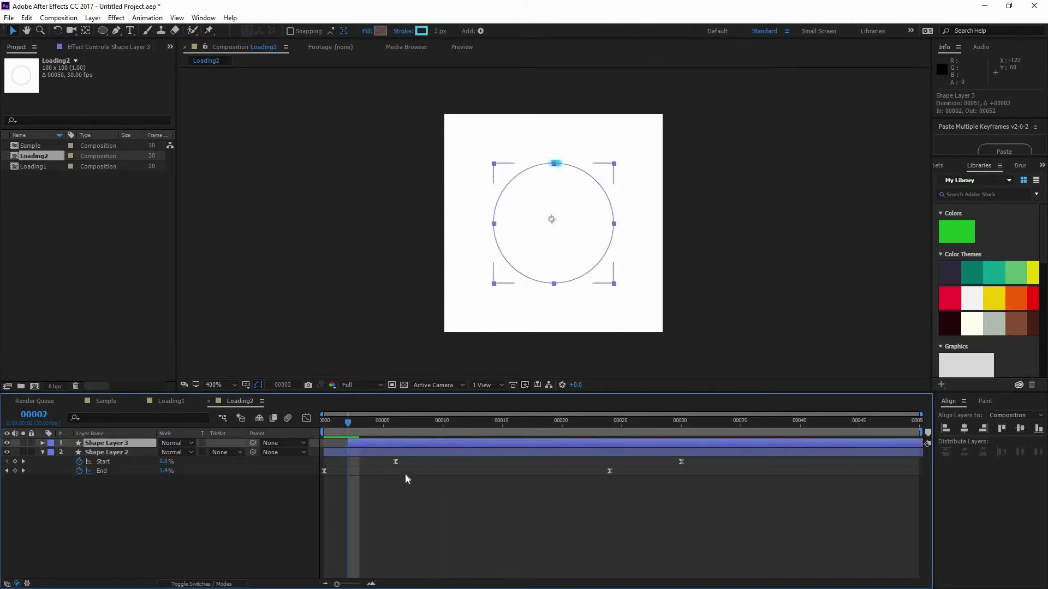
pyautogui.click(404, 474)
# Step: Preview the arc animation, stop around frame 13, and select Shape Layer 3
pyautogui.press('space')
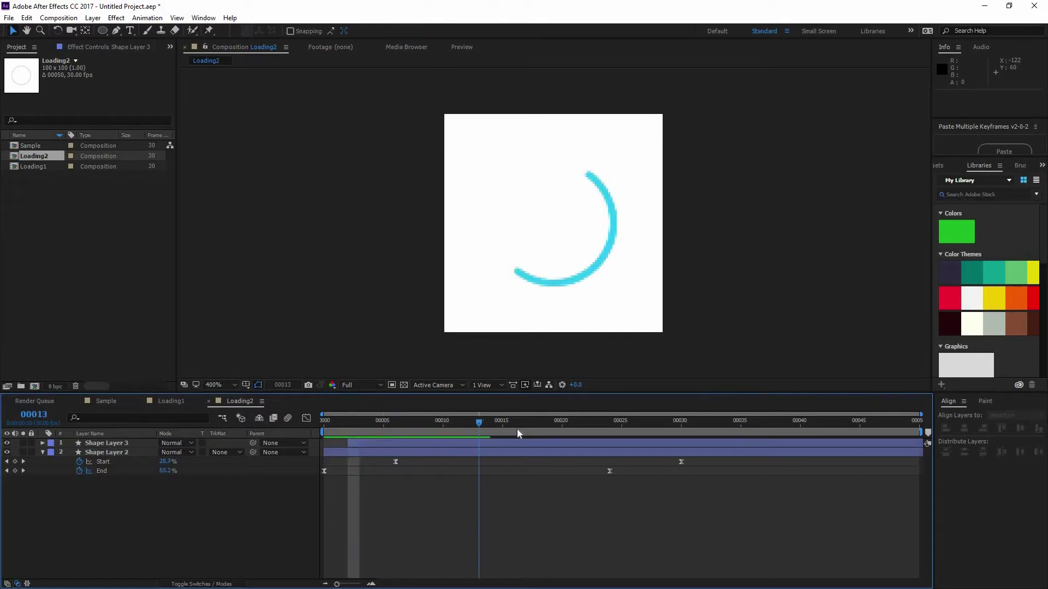
pyautogui.click(483, 424)
pyautogui.click(120, 444)
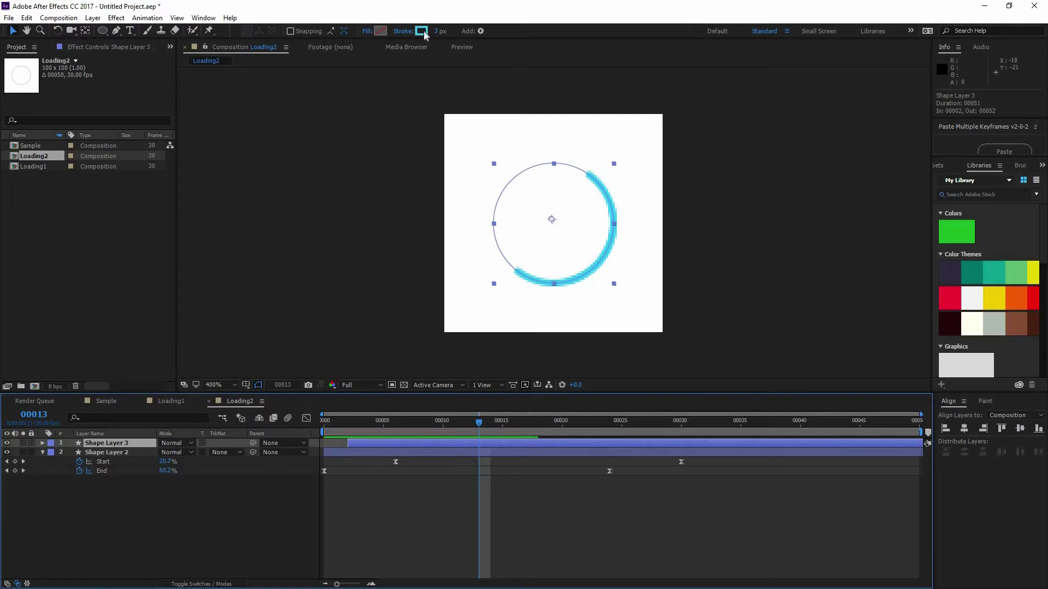
# Step: Change Shape Layer 3's stroke colour to blue #325AEF
pyautogui.click(423, 33)
pyautogui.click(538, 164)
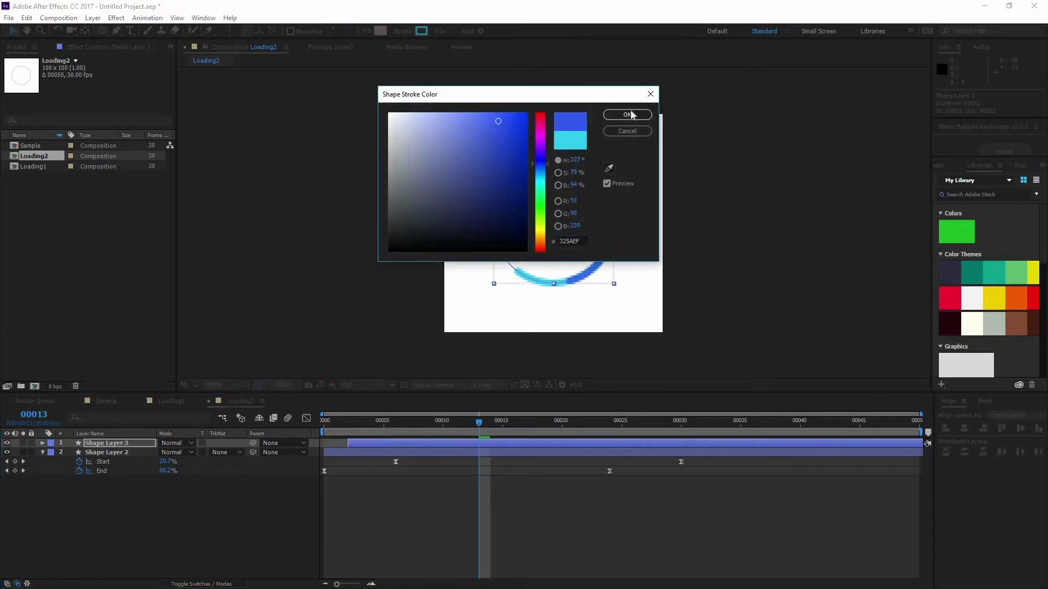
pyautogui.press('Return')
pyautogui.click(637, 489)
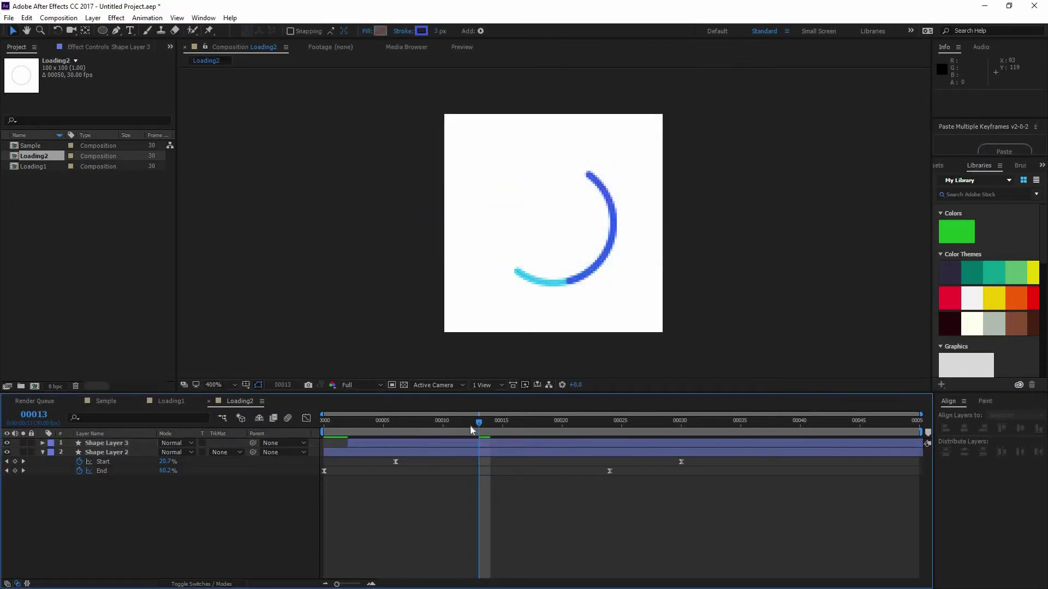
pyautogui.click(430, 425)
# Step: Preview the two-colour arc, then select Shape Layer 3 with the time at frame 3
pyautogui.press('space')
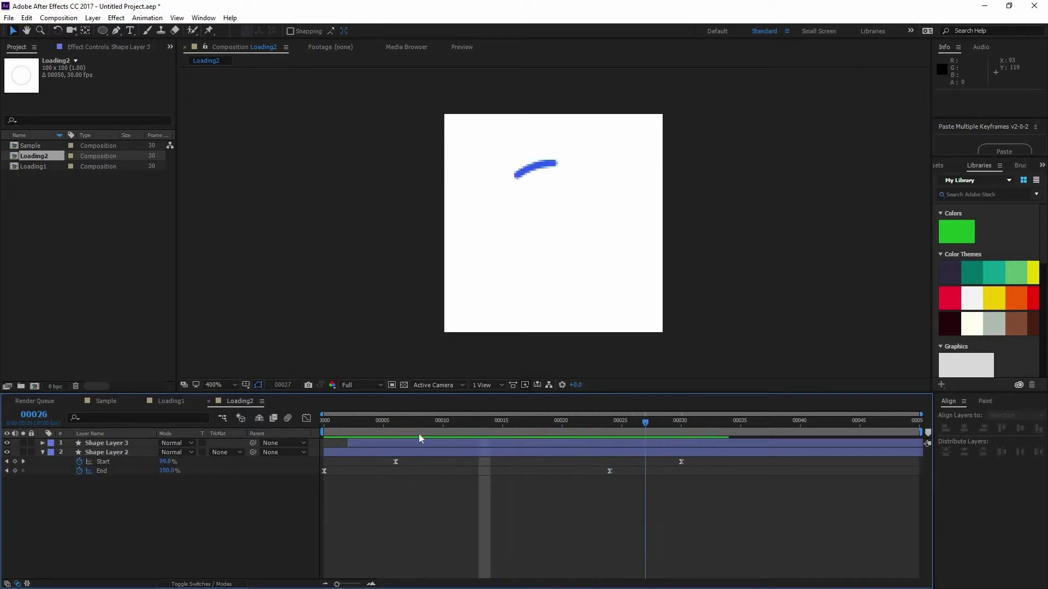
pyautogui.moveTo(504, 421); pyautogui.dragTo(526, 421)
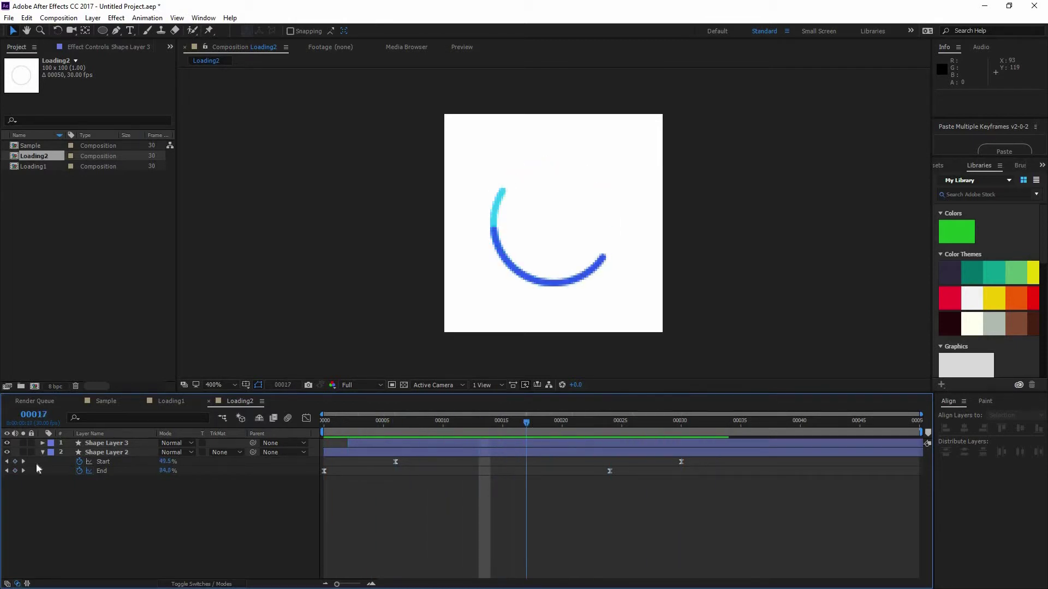
pyautogui.press('F2')
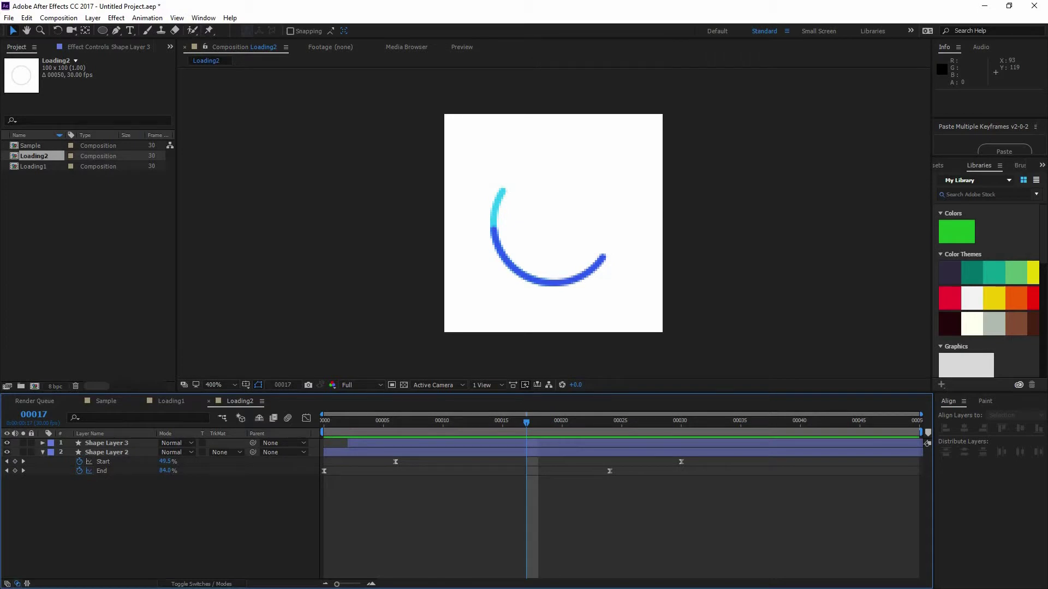
pyautogui.click(457, 509)
pyautogui.click(130, 443)
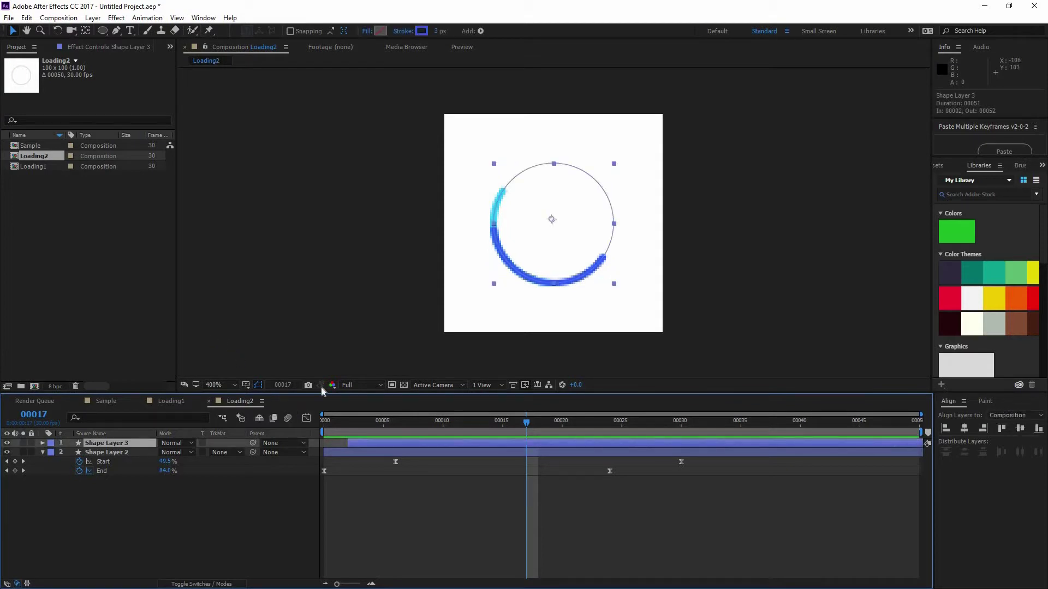
pyautogui.moveTo(355, 424); pyautogui.dragTo(360, 424)
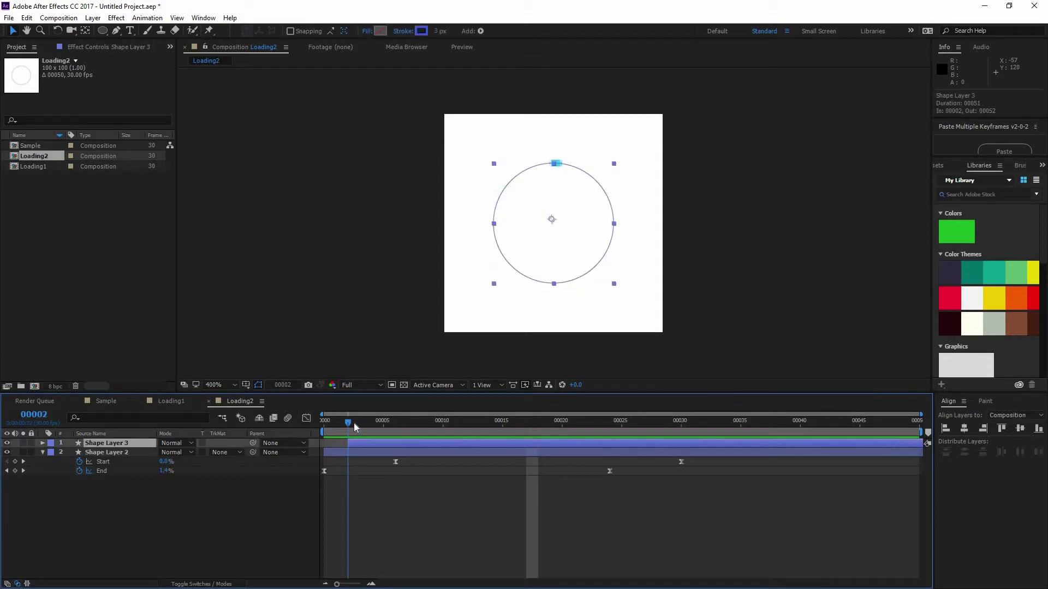
# Step: Trim Shape Layer 3 to begin at frame 3, then duplicate it as Shape Layer 4 starting at frame 5
pyautogui.press('[')
pyautogui.click(114, 452)
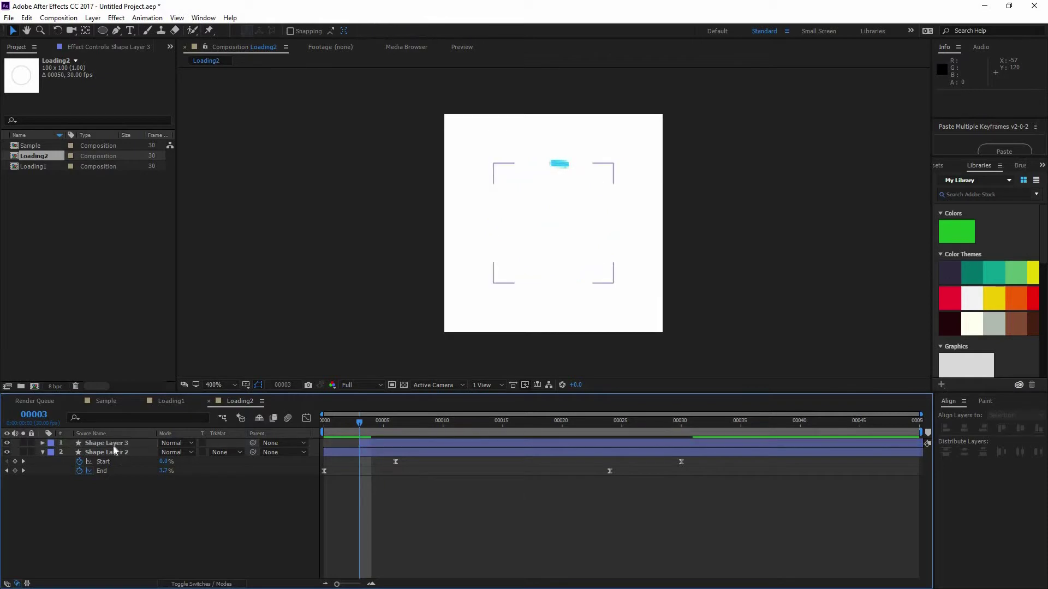
pyautogui.click(134, 441)
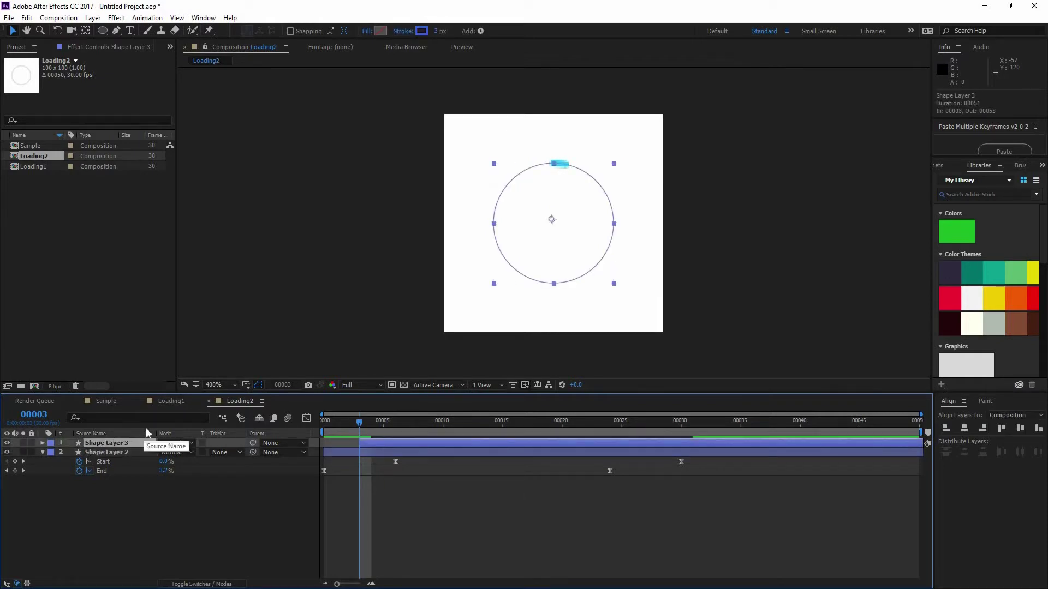
pyautogui.hotkey('ctrl', 'd')
pyautogui.moveTo(411, 444); pyautogui.dragTo(429, 443)
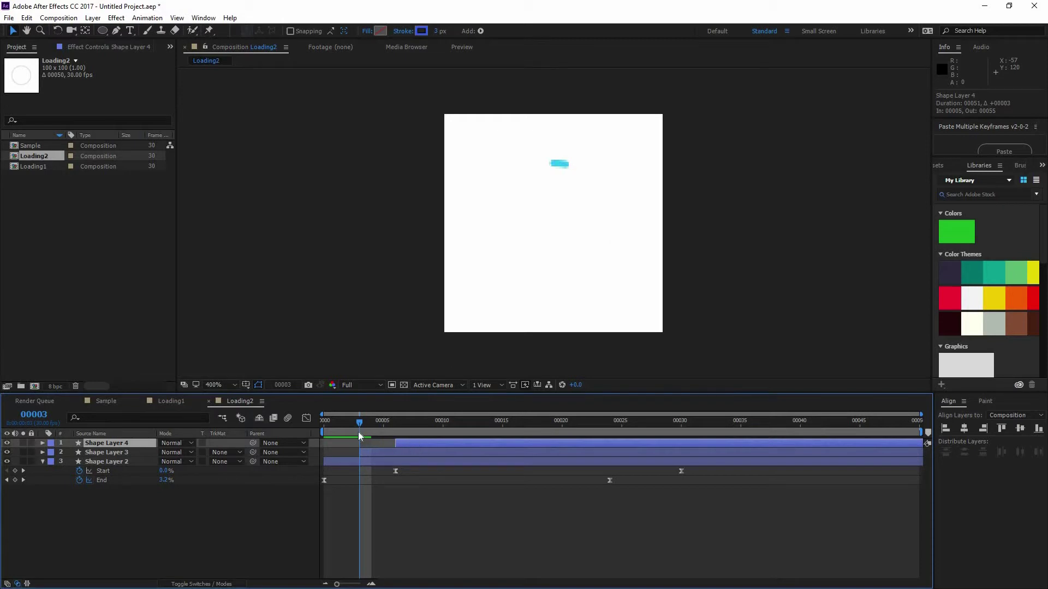
# Step: Give Shape Layer 4 a deep navy stroke and scrub to check the cyan, blue and navy arc
pyautogui.click(421, 30)
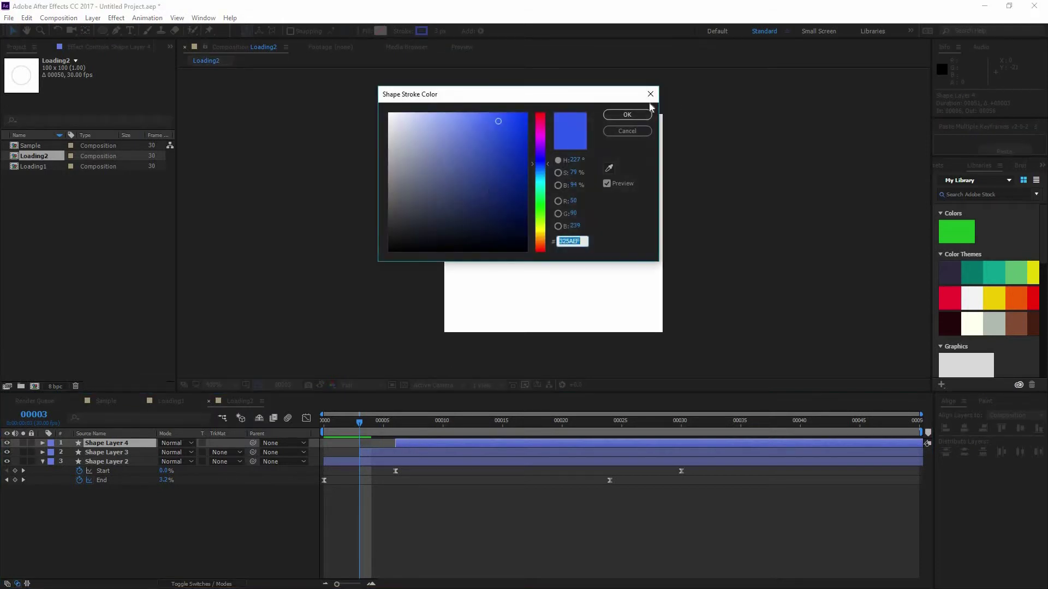
pyautogui.press('Escape')
pyautogui.moveTo(407, 422); pyautogui.dragTo(455, 427)
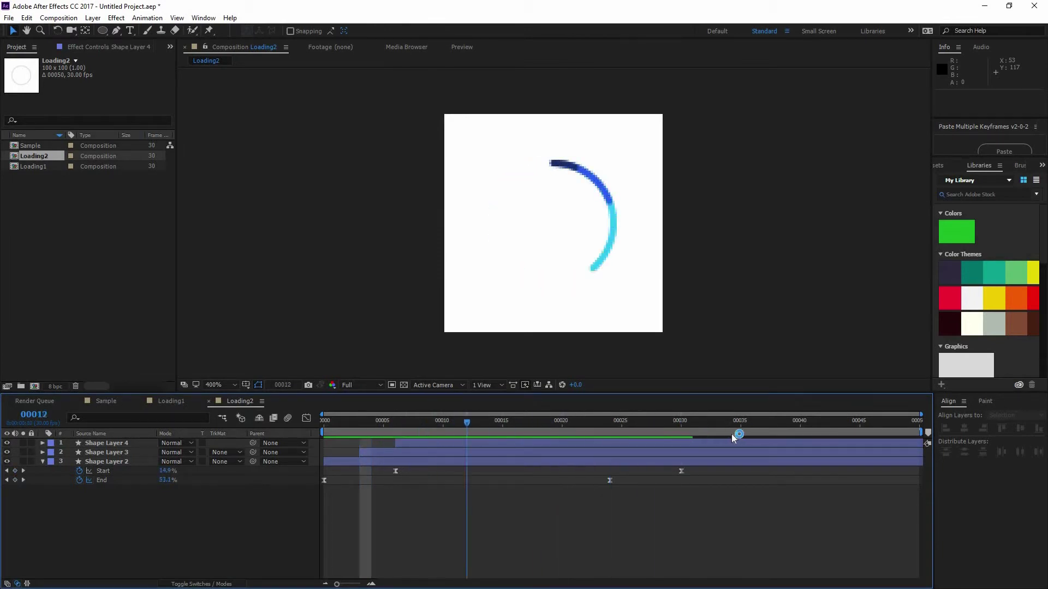
# Step: Reveal Shape Layer 4's keyframes, end the work area at frame 36, and preview the loop
pyautogui.click(125, 442)
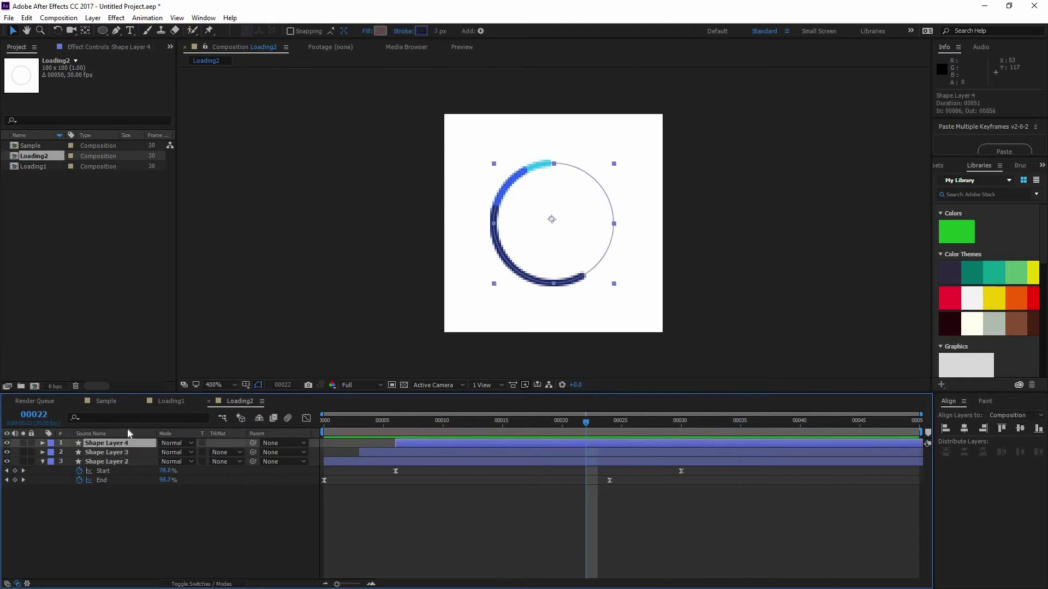
pyautogui.press('u')
pyautogui.moveTo(742, 421); pyautogui.dragTo(754, 424)
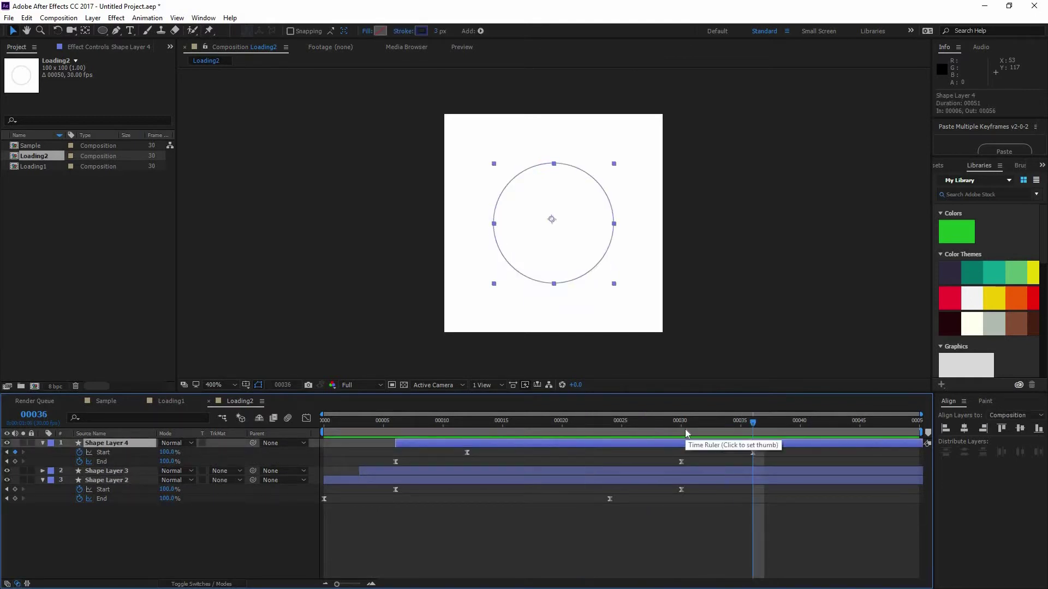
pyautogui.press('n')
pyautogui.click(786, 525)
pyautogui.press('space')
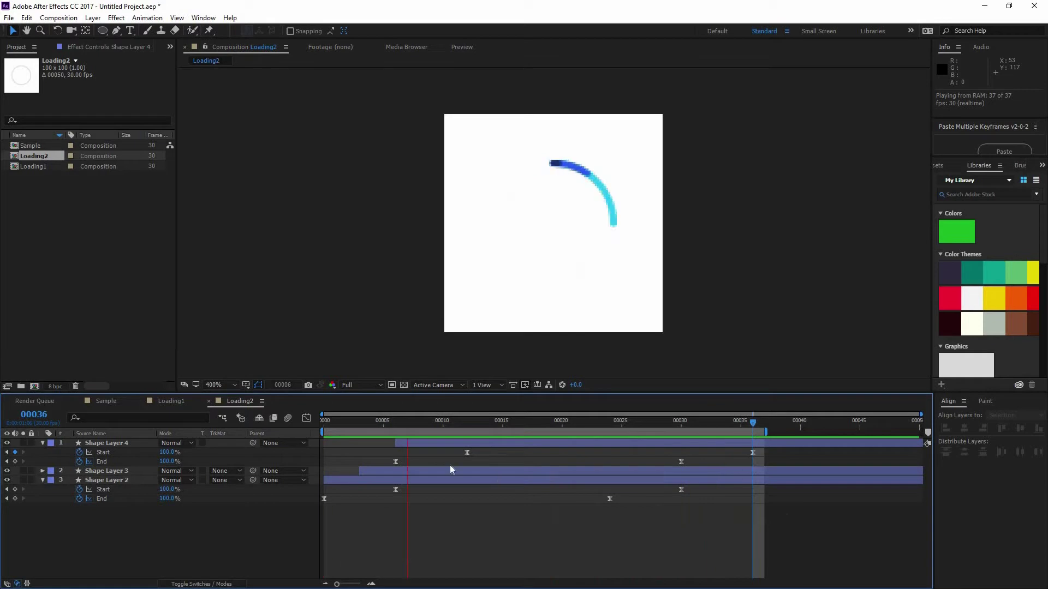
# Step: Stop at frame 18 and paste a copy of Shape Layer 4 as Shape Layer 5
pyautogui.click(420, 456)
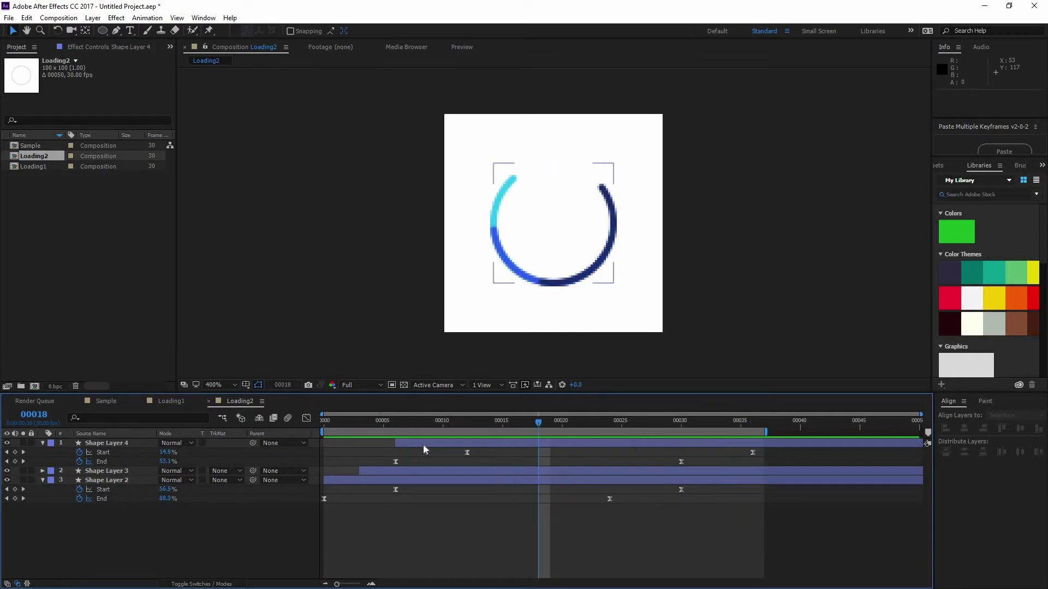
pyautogui.click(95, 443)
pyautogui.hotkey('ctrl', 'v')
# Step: Shift Shape Layer 5's bar so it starts at frame 9 and reveal its keyframes
pyautogui.click(396, 426)
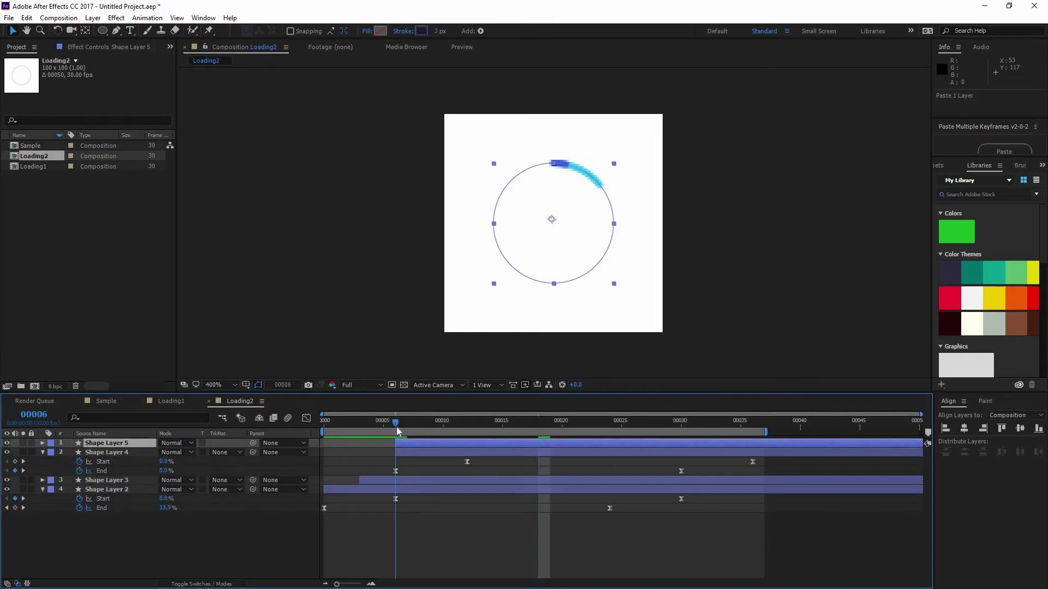
pyautogui.click(426, 427)
pyautogui.moveTo(457, 446); pyautogui.dragTo(472, 447)
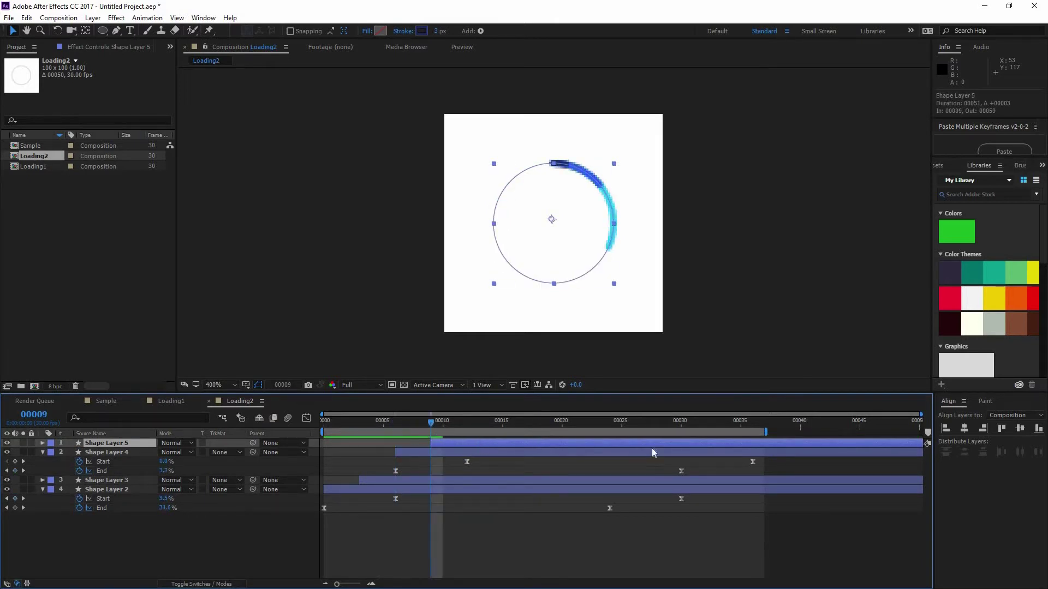
pyautogui.press('u')
# Step: Extend the work area end to frame 39, then check the arcs around frame 22
pyautogui.click(790, 424)
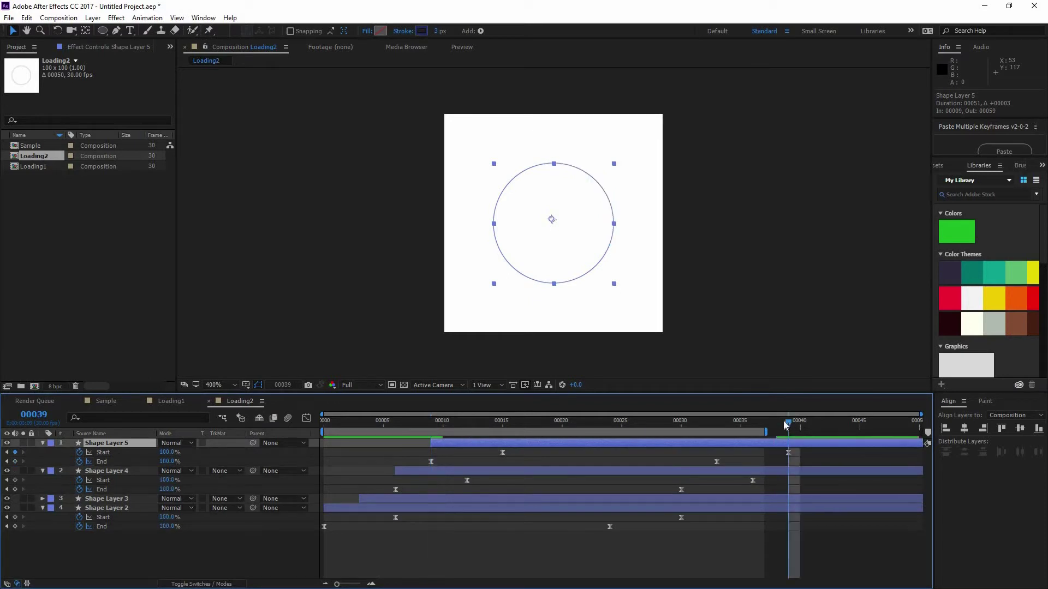
pyautogui.moveTo(765, 431); pyautogui.dragTo(801, 431)
pyautogui.click(480, 437)
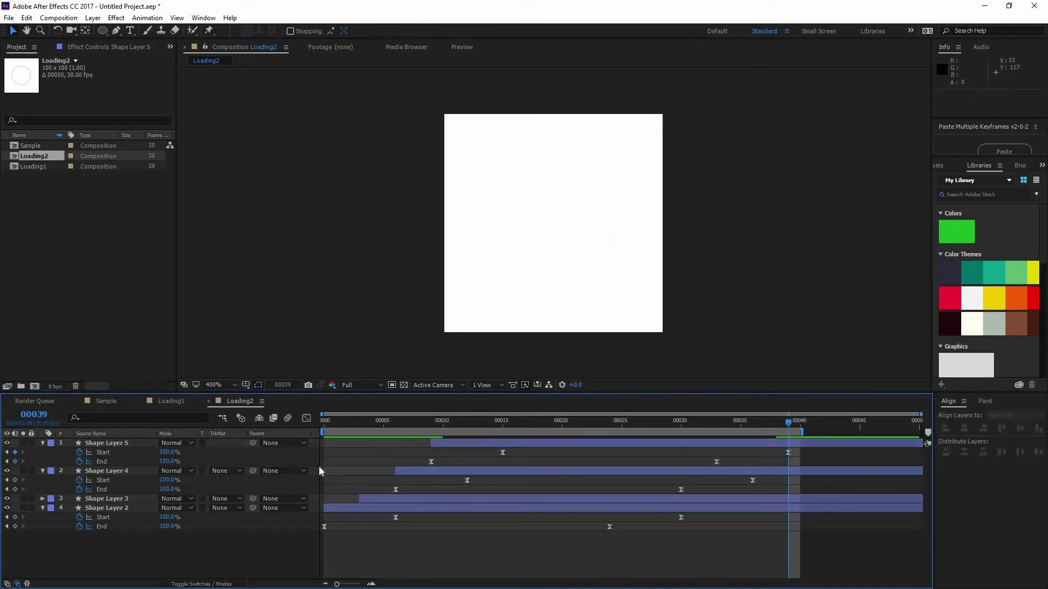
pyautogui.moveTo(564, 420)
pyautogui.mouseDown()
pyautogui.moveTo(551, 417)
pyautogui.moveTo(574, 417)
pyautogui.mouseUp()
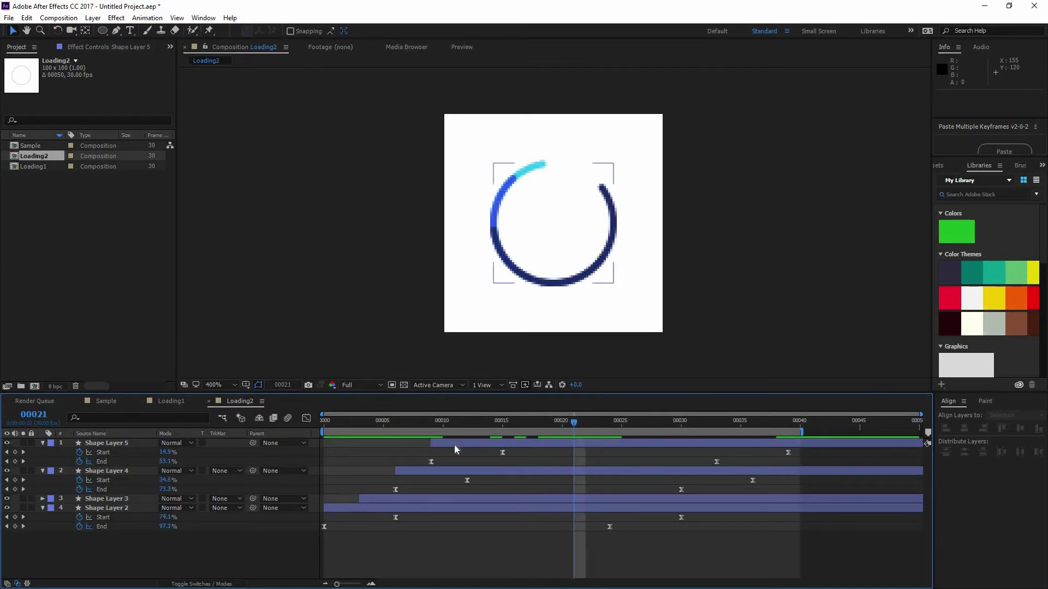
# Step: Give Shape Layer 5 a very dark blue #0A1540 stroke
pyautogui.click(474, 116)
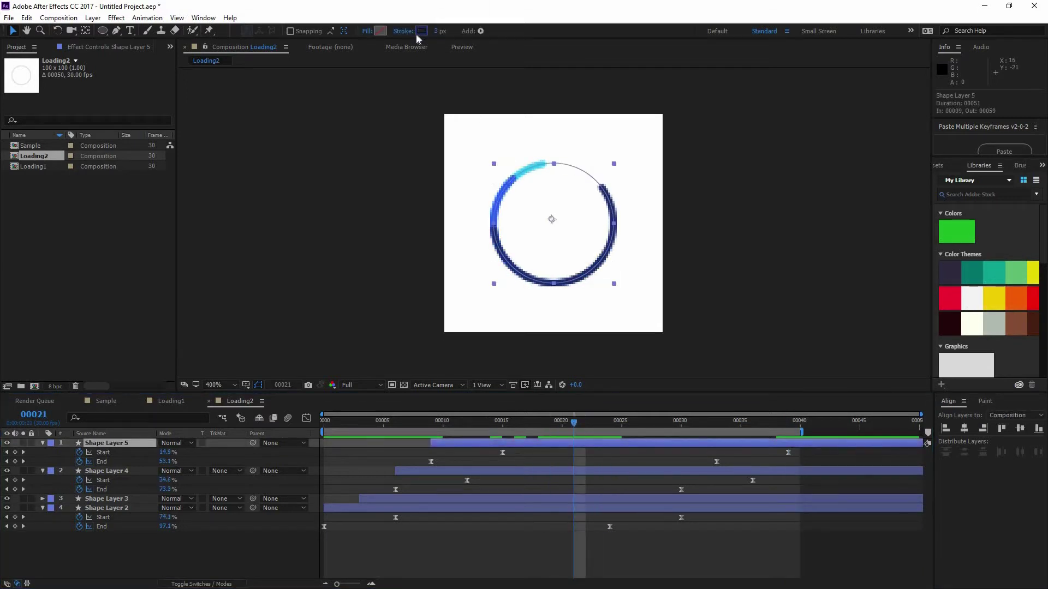
pyautogui.click(421, 31)
pyautogui.click(505, 217)
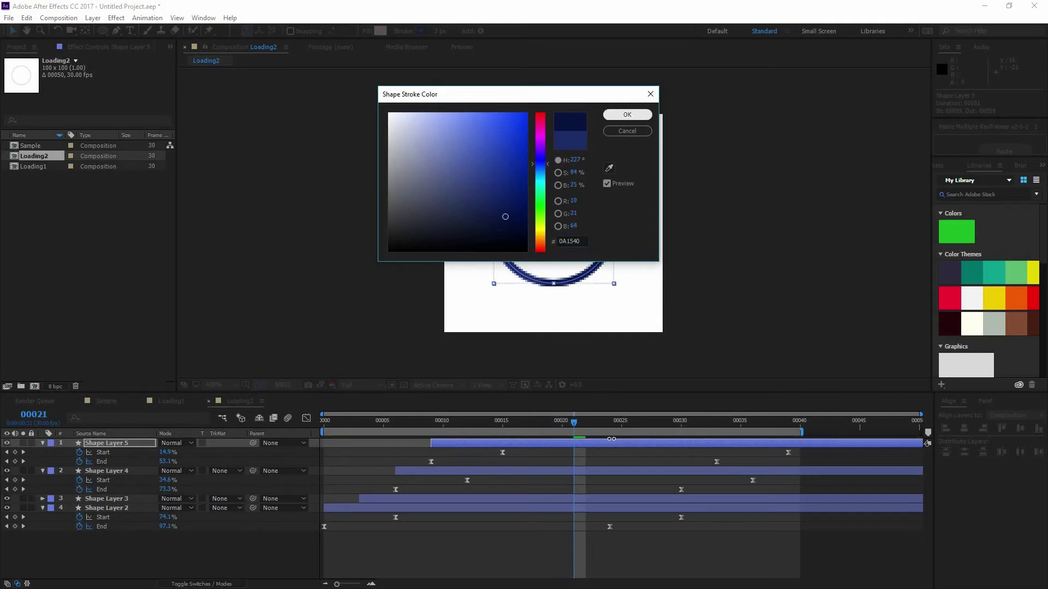
pyautogui.click(626, 115)
pyautogui.click(496, 141)
# Step: Preview the four-colour spinner animation and stop it
pyautogui.press('space')
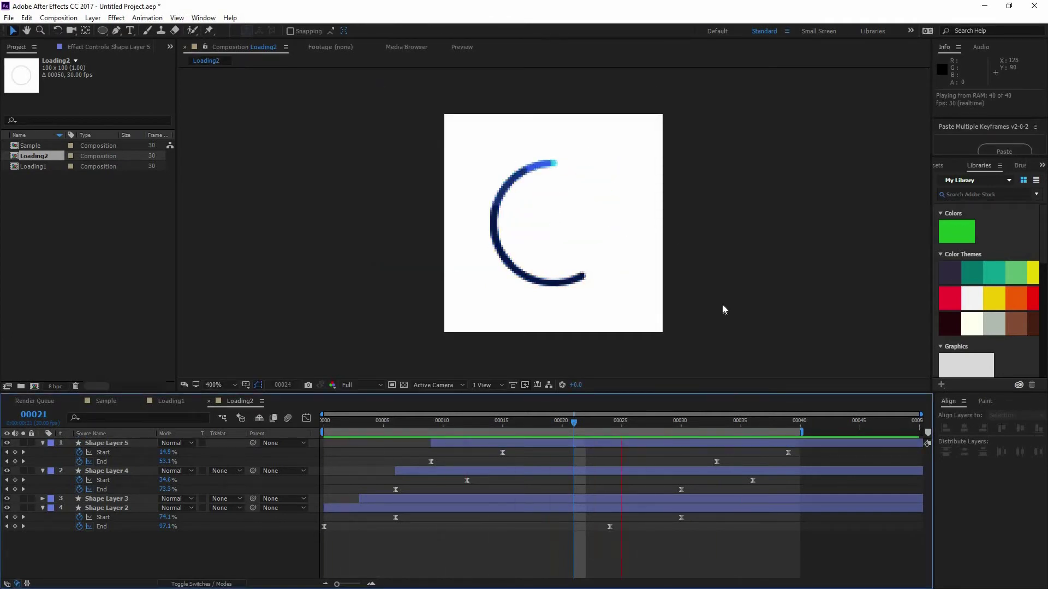
pyautogui.press('space')
pyautogui.click(566, 159)
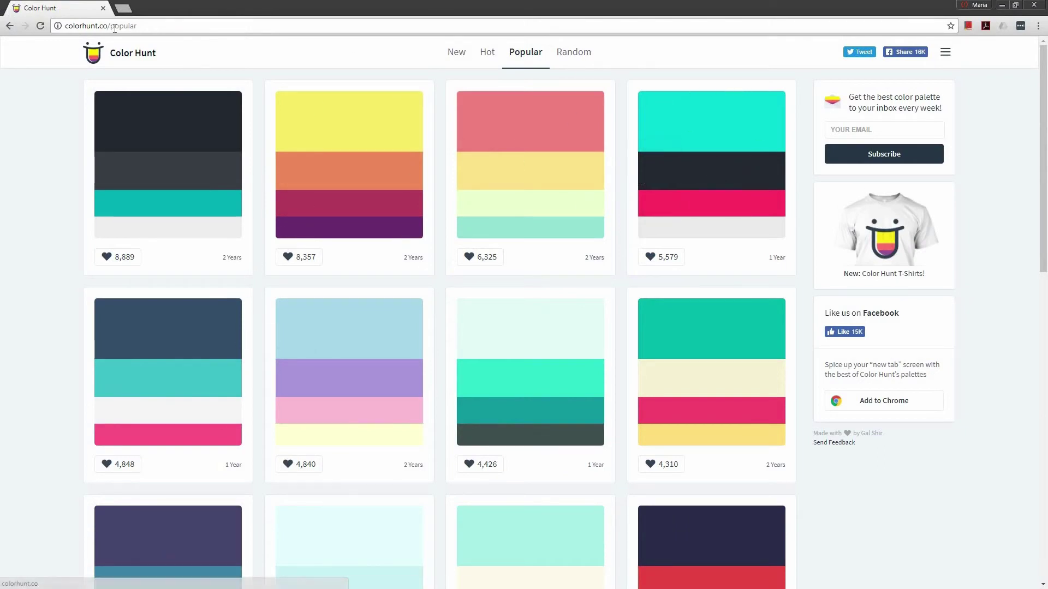
# Step: Browse the Color Hunt popular palettes and select the purple-to-mint palette's hex code ABEDD8
pyautogui.scroll(-4, 559, 244)
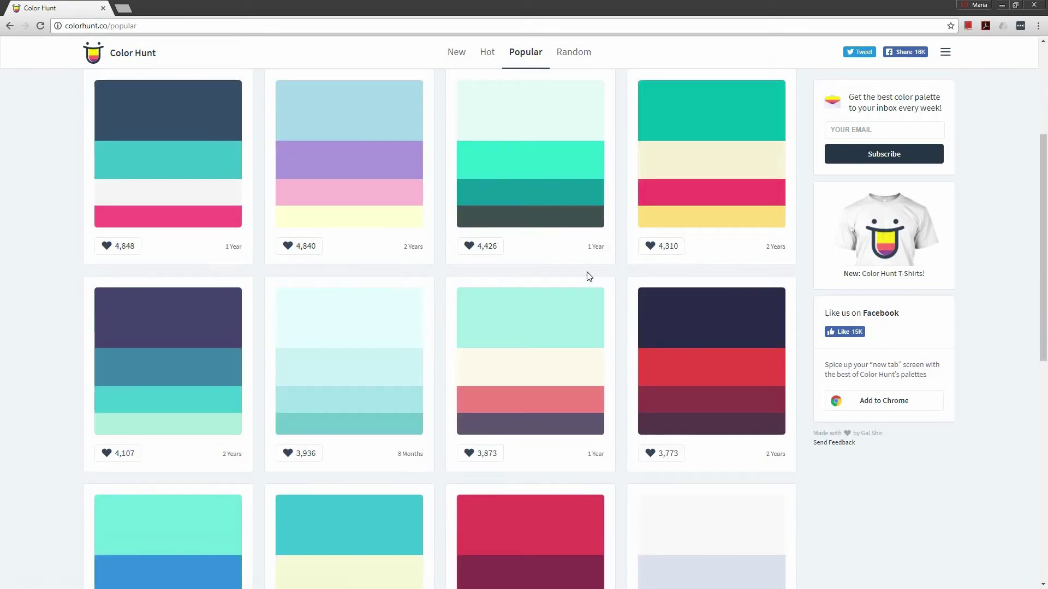
pyautogui.scroll(3, 152, 327)
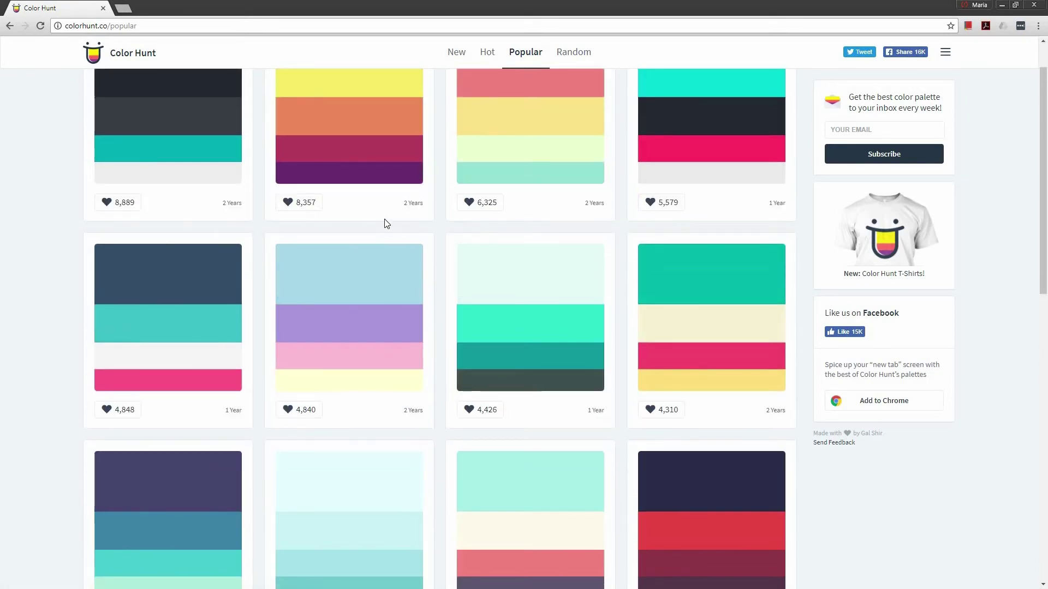
pyautogui.scroll(-9, 394, 268)
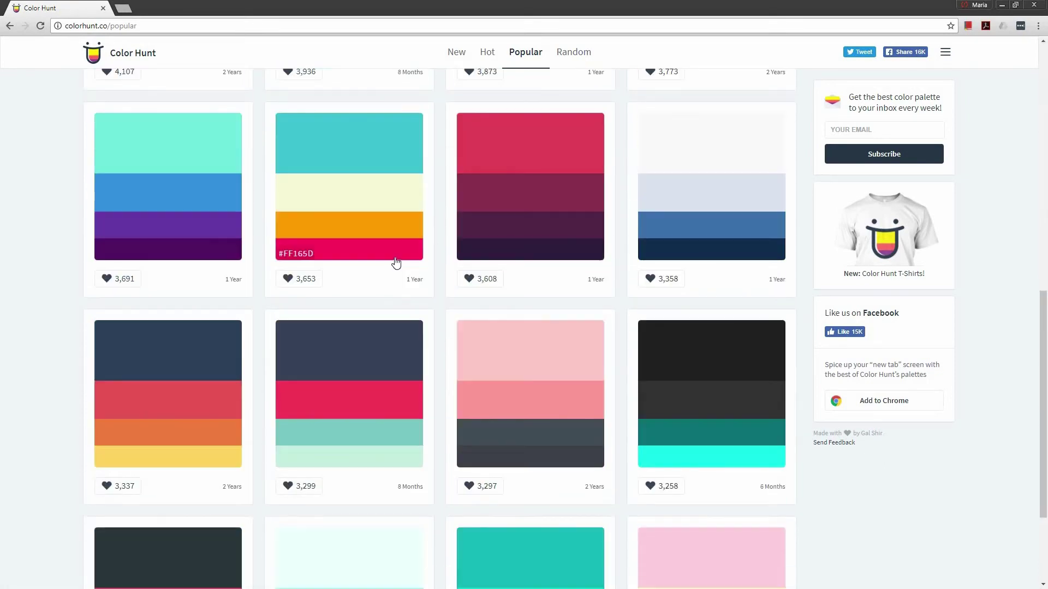
pyautogui.scroll(-2, 396, 262)
pyautogui.scroll(1, 607, 233)
pyautogui.scroll(2, 577, 236)
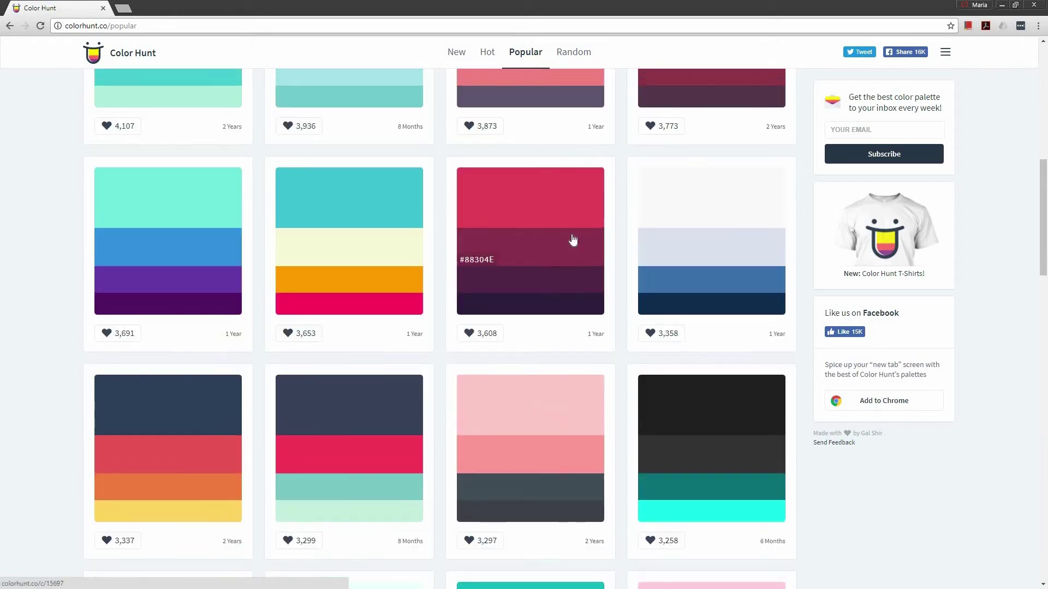
pyautogui.scroll(3, 570, 236)
pyautogui.scroll(-4, 539, 239)
pyautogui.scroll(4, 414, 226)
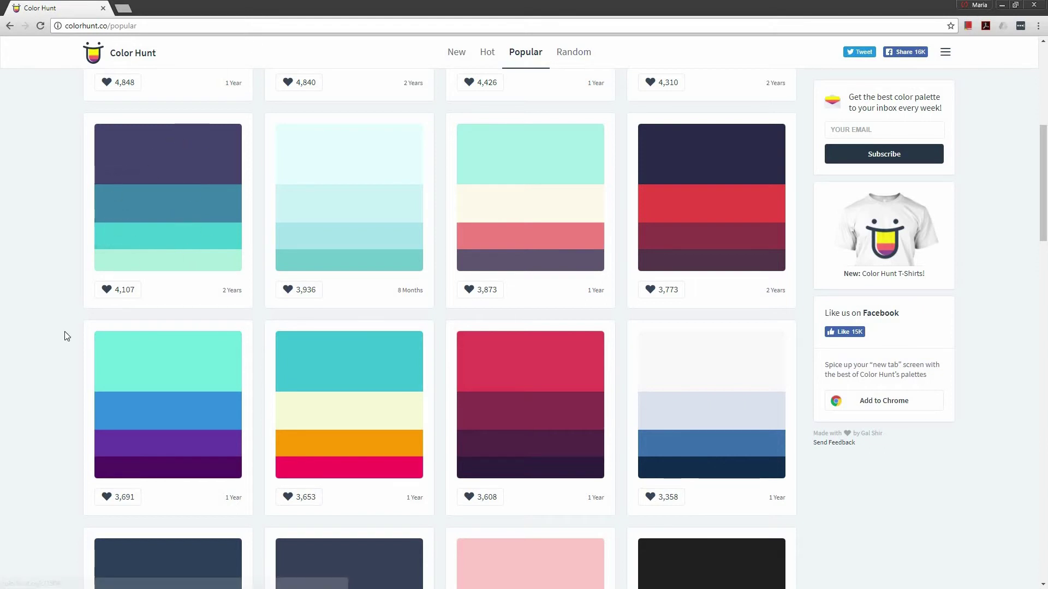
pyautogui.doubleClick(119, 265)
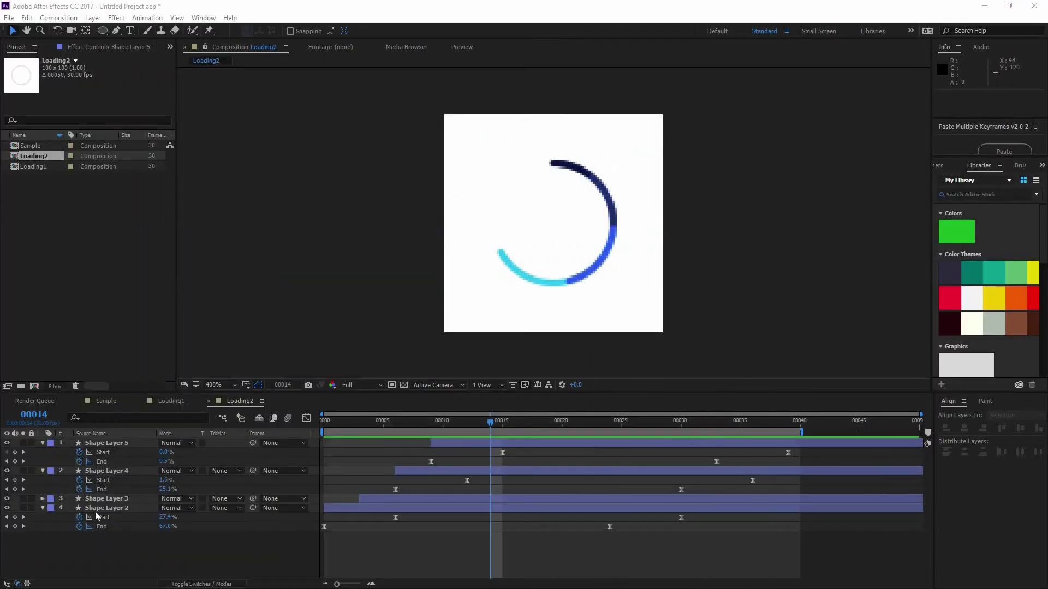
# Step: Set Shape Layer 2's stroke colour to mint ABEDD8
pyautogui.click(112, 508)
pyautogui.click(419, 31)
pyautogui.write('ABEDD8')
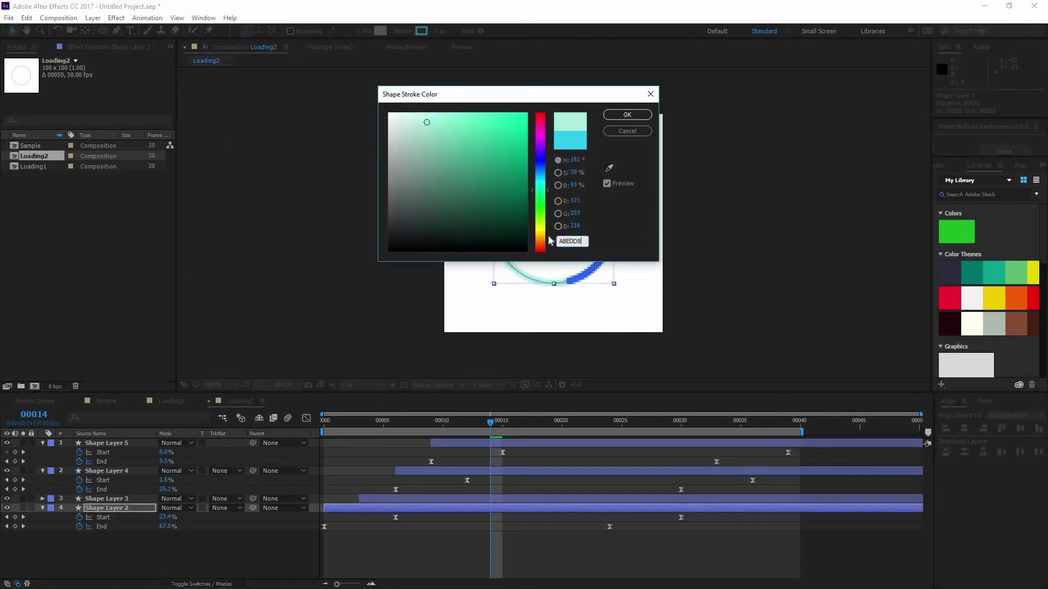
pyautogui.click(615, 115)
pyautogui.click(568, 551)
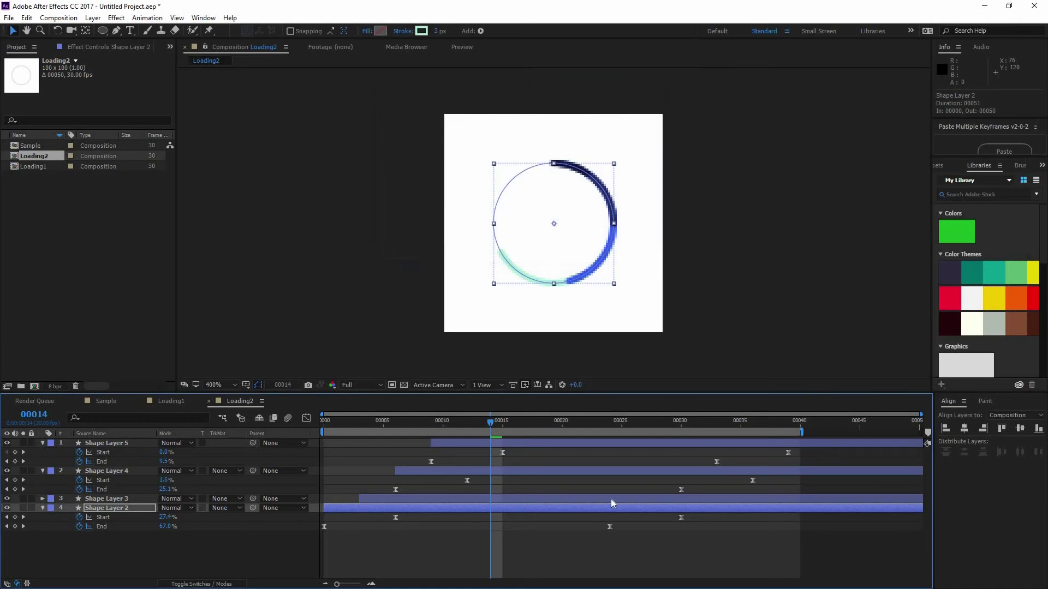
# Step: Sample teal 46CDCF with the eyedropper for Shape Layer 3's stroke
pyautogui.click(113, 500)
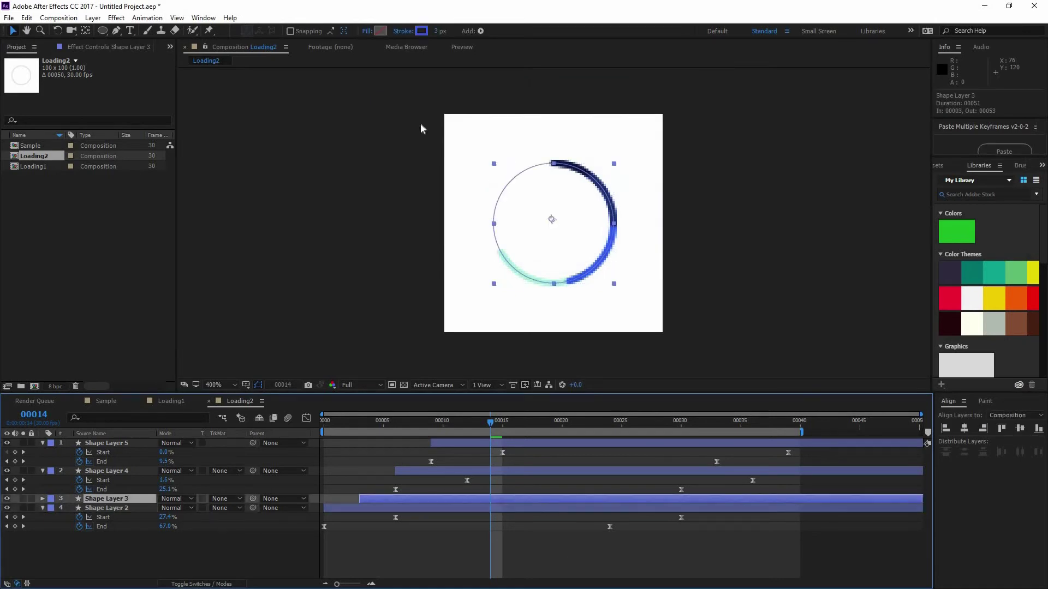
pyautogui.click(420, 31)
pyautogui.write('FFFFFF')
pyautogui.click(609, 167)
pyautogui.click(579, 279)
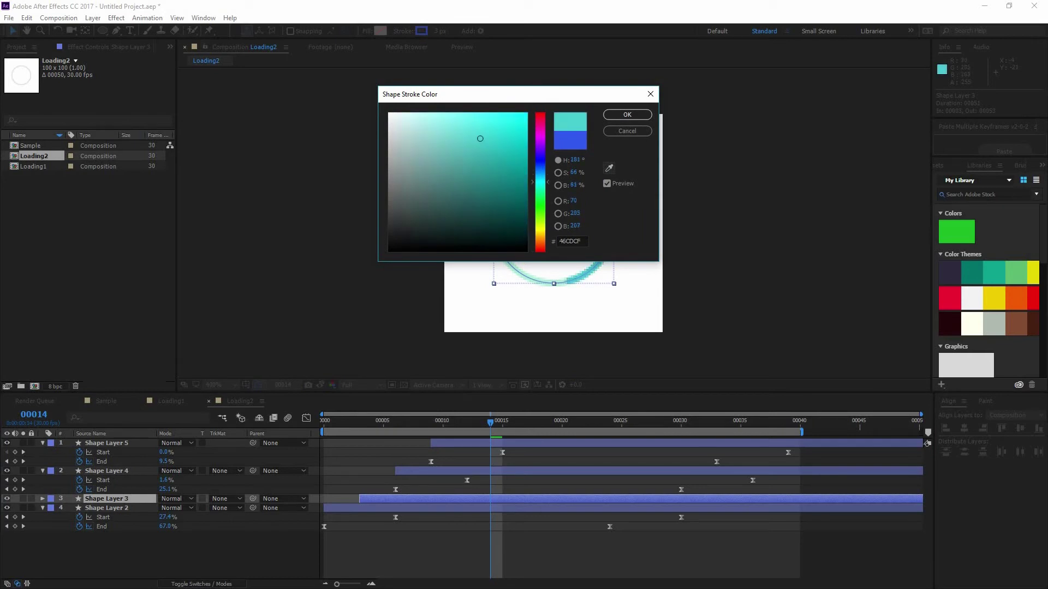
pyautogui.click(626, 114)
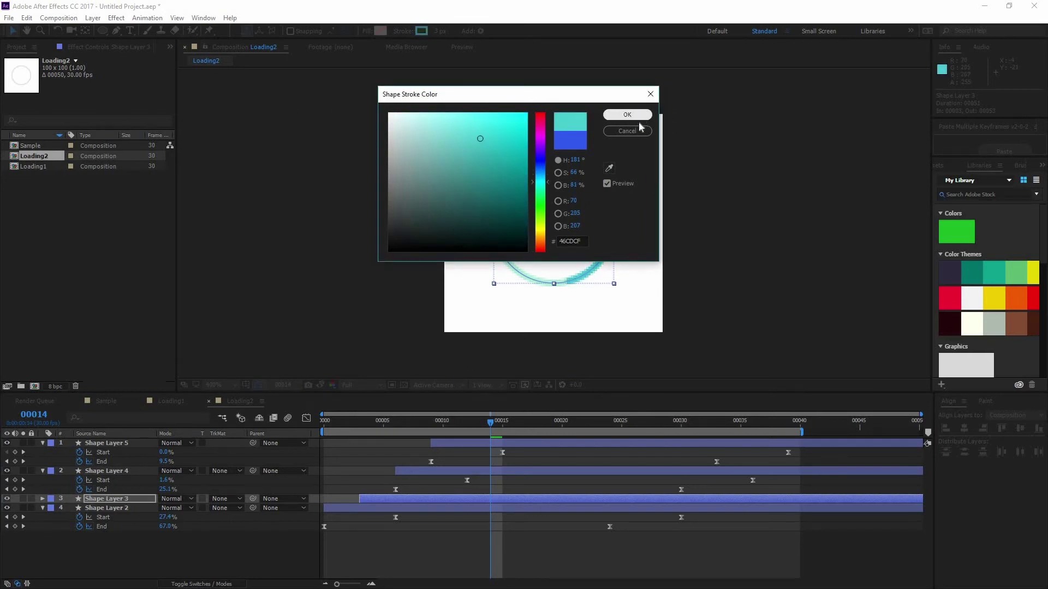
pyautogui.click(627, 115)
pyautogui.click(585, 531)
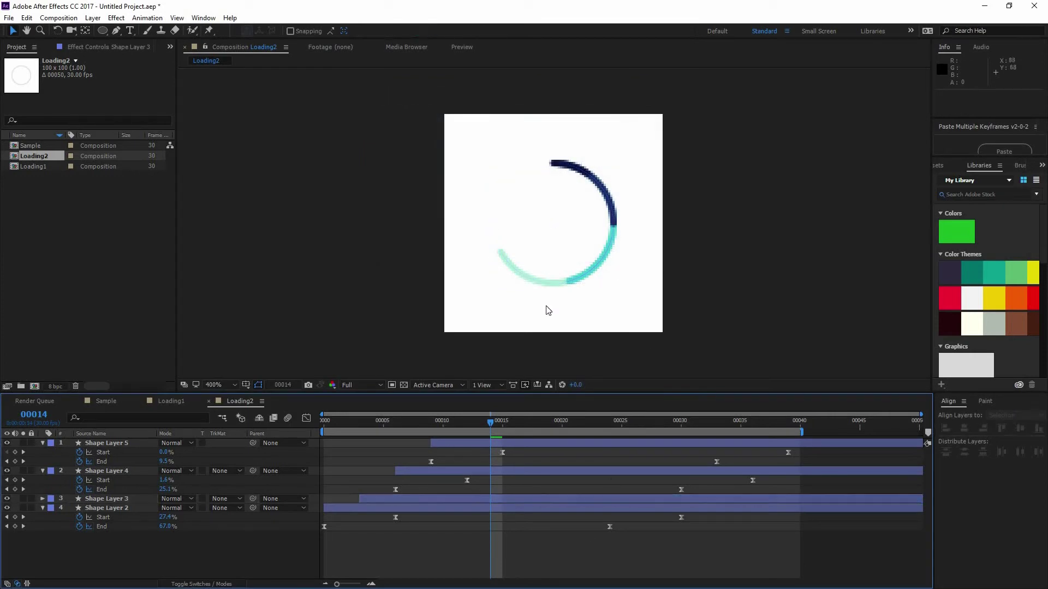
# Step: Set Shape Layer 4's stroke to steel blue 3D84AB, referencing the palette in the browser
pyautogui.click(138, 499)
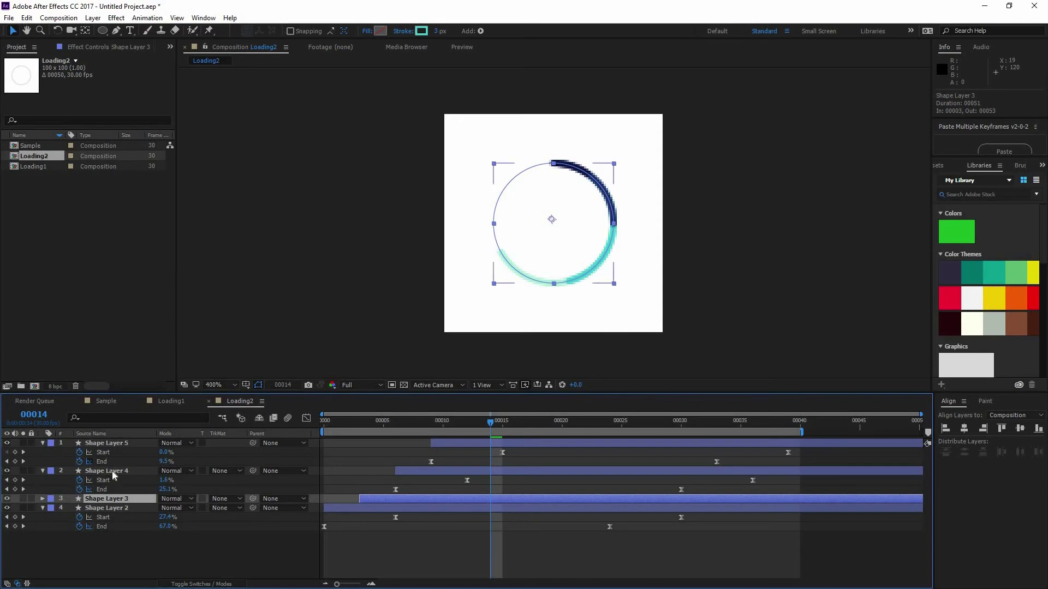
pyautogui.click(113, 470)
pyautogui.click(423, 33)
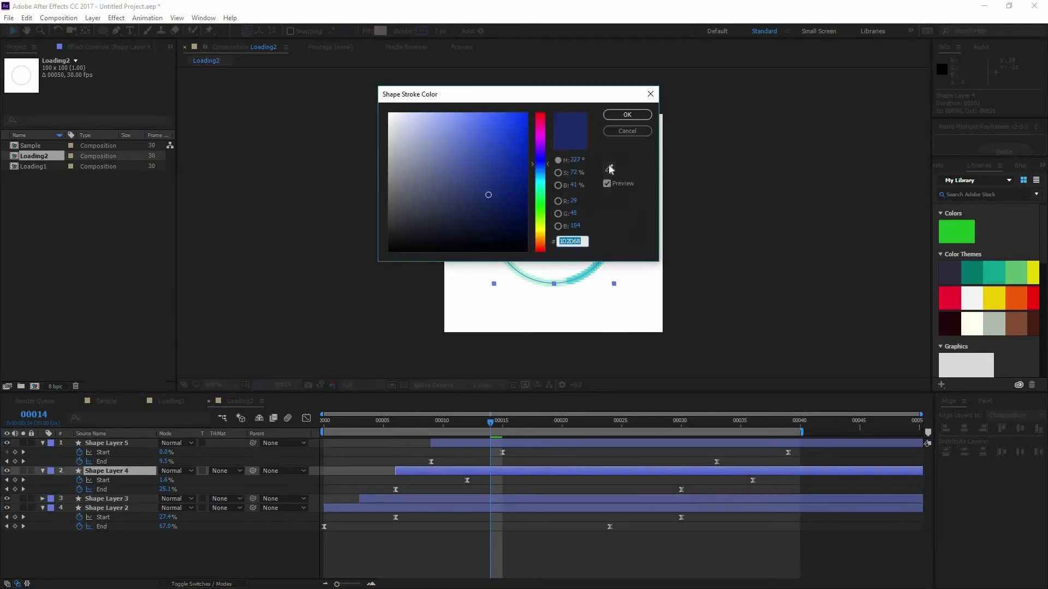
pyautogui.hotkey('alt', 'Tab')
pyautogui.moveTo(306, 72); pyautogui.dragTo(3, 103)
pyautogui.hotkey('alt', 'Tab')
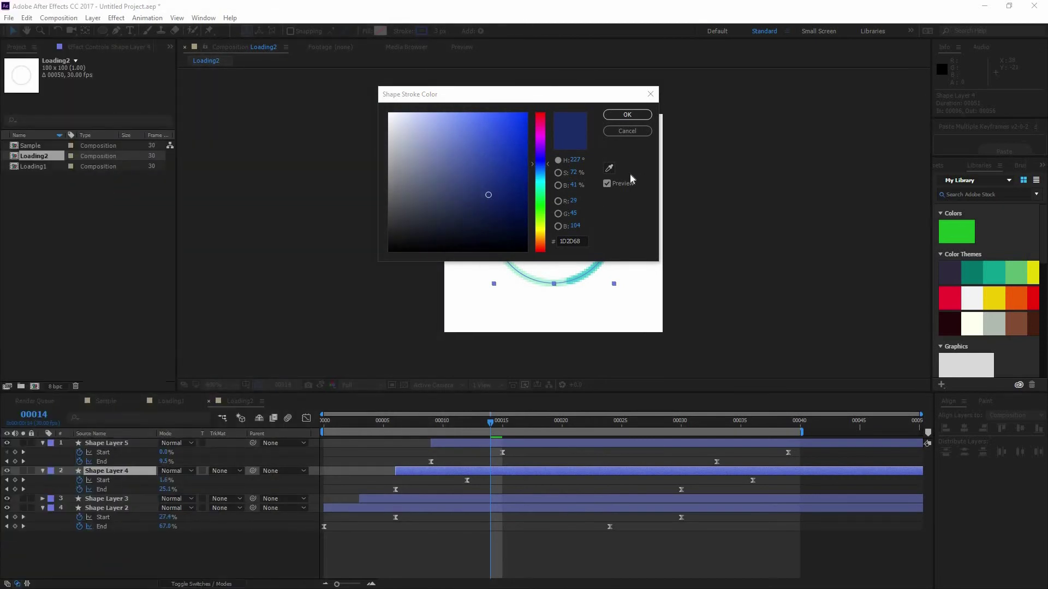
pyautogui.click(616, 166)
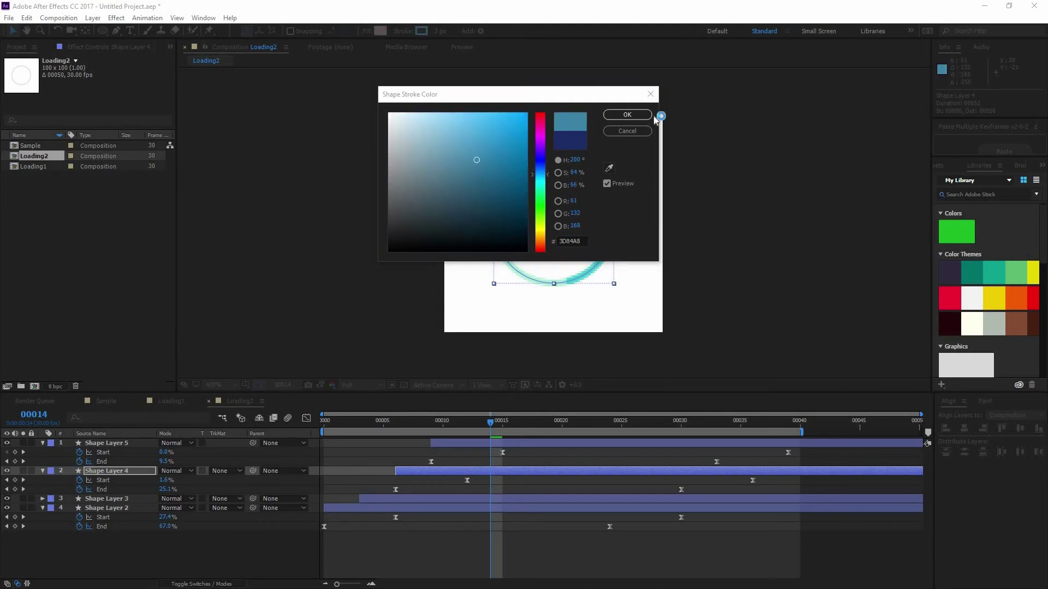
pyautogui.click(629, 115)
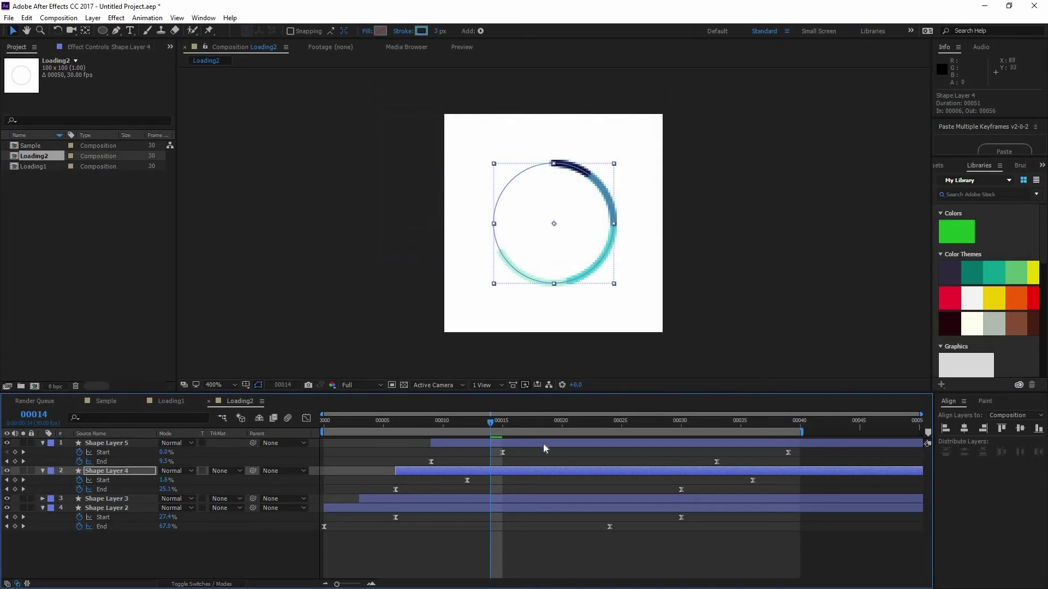
pyautogui.click(123, 443)
# Step: Sample dark purple 48466D from the palette as Shape Layer 5's stroke colour
pyautogui.click(423, 31)
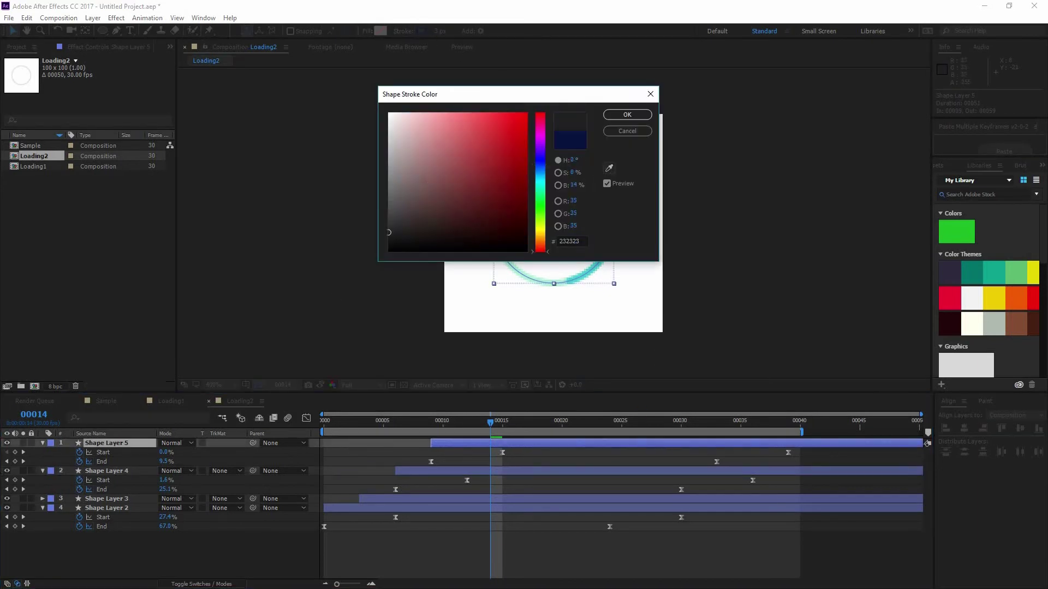
pyautogui.click(950, 273)
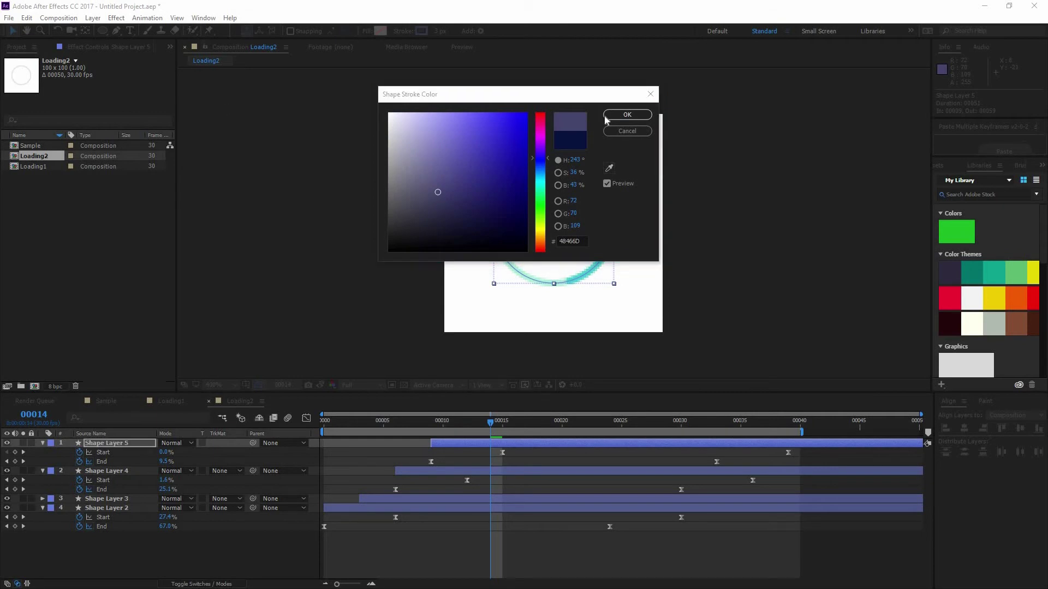
pyautogui.click(628, 115)
pyautogui.click(657, 549)
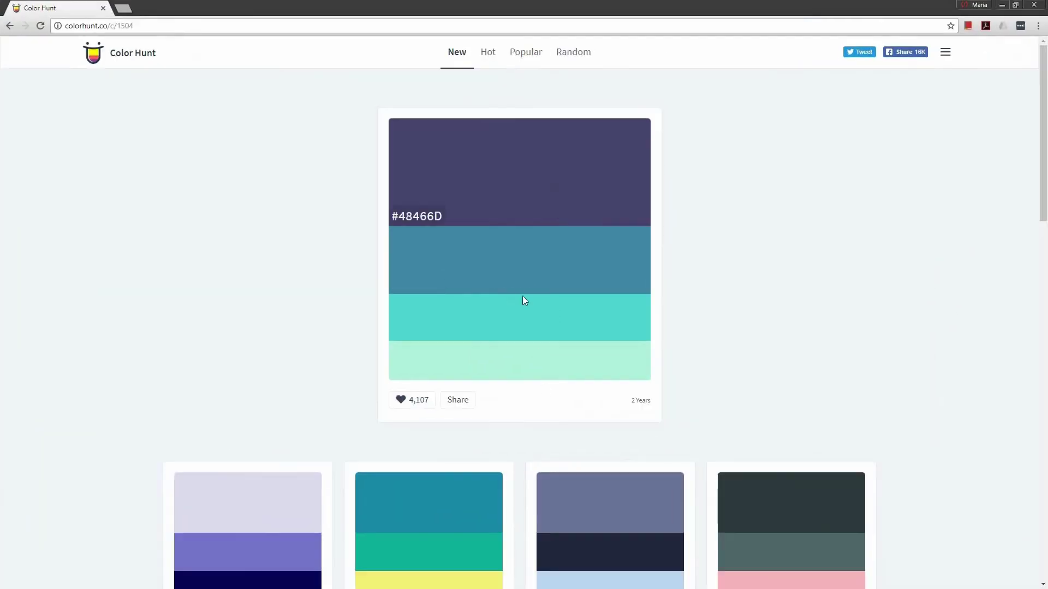
# Step: Go back from the palette page to the Color Hunt popular palettes list
pyautogui.click(12, 26)
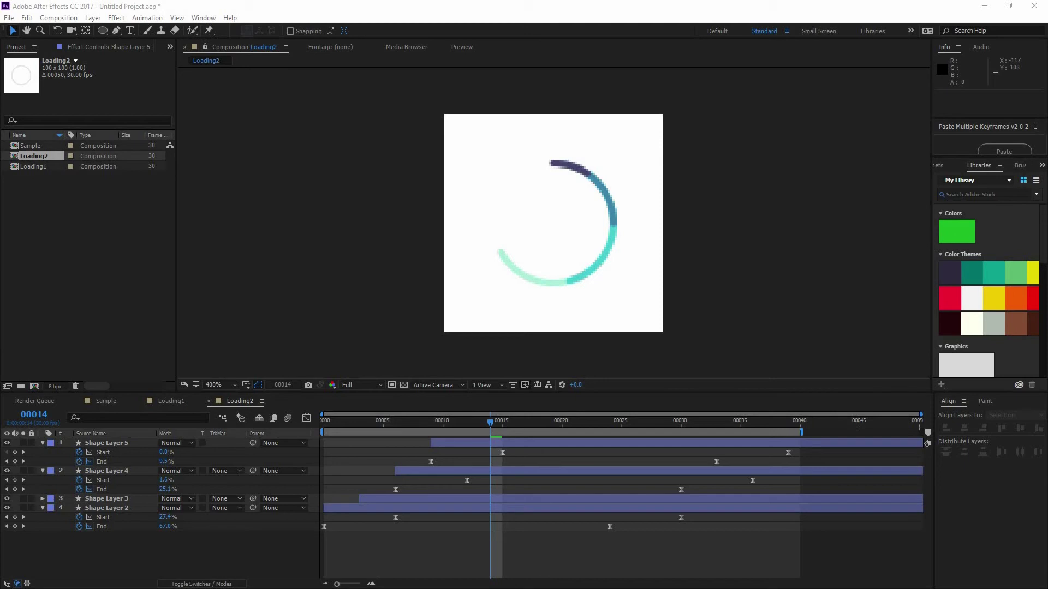
pyautogui.click(105, 443)
pyautogui.click(421, 30)
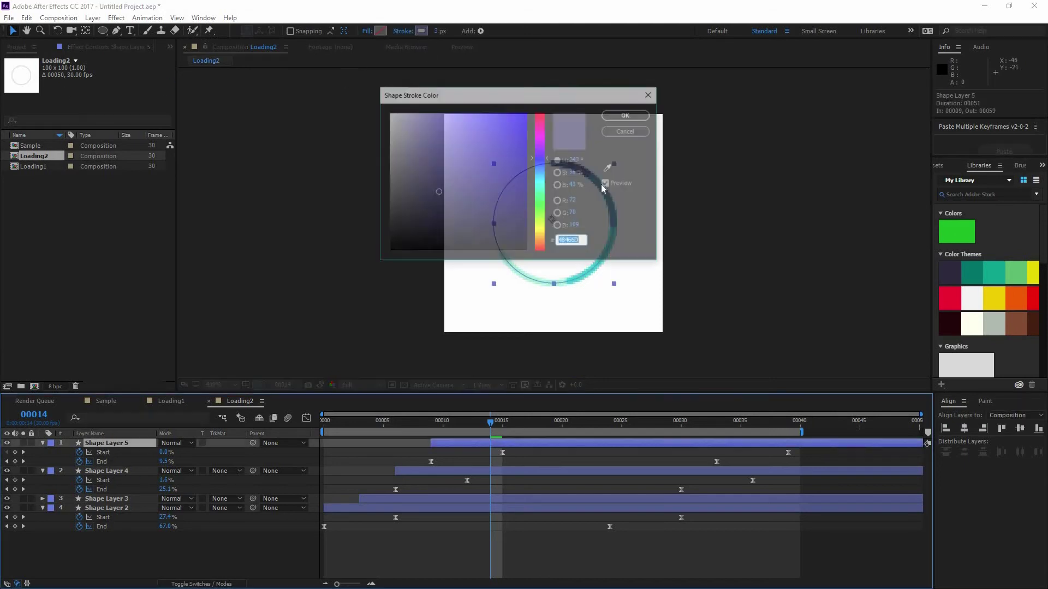
pyautogui.click(567, 240)
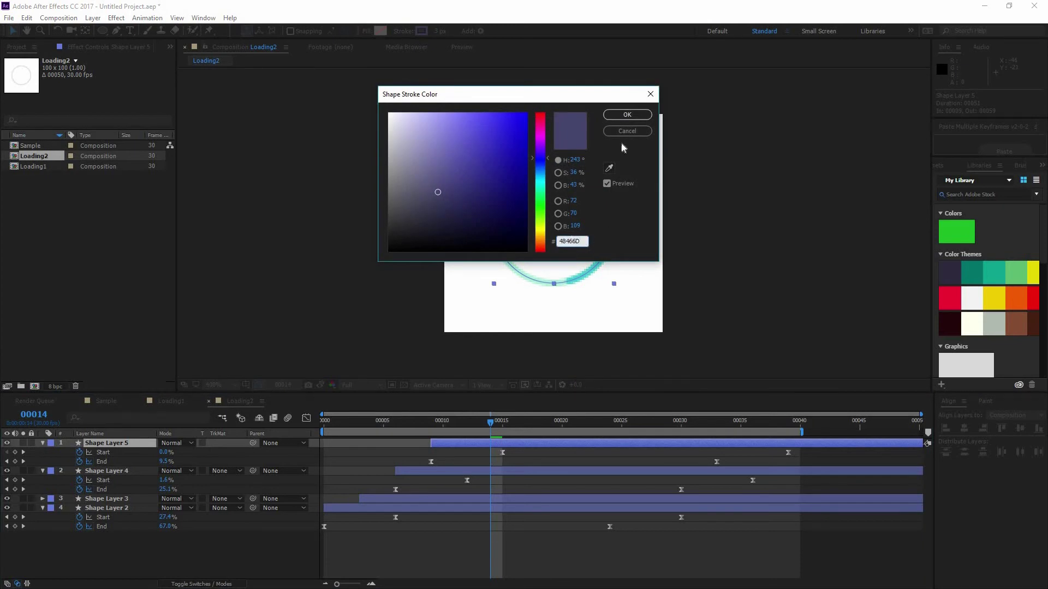
pyautogui.click(627, 115)
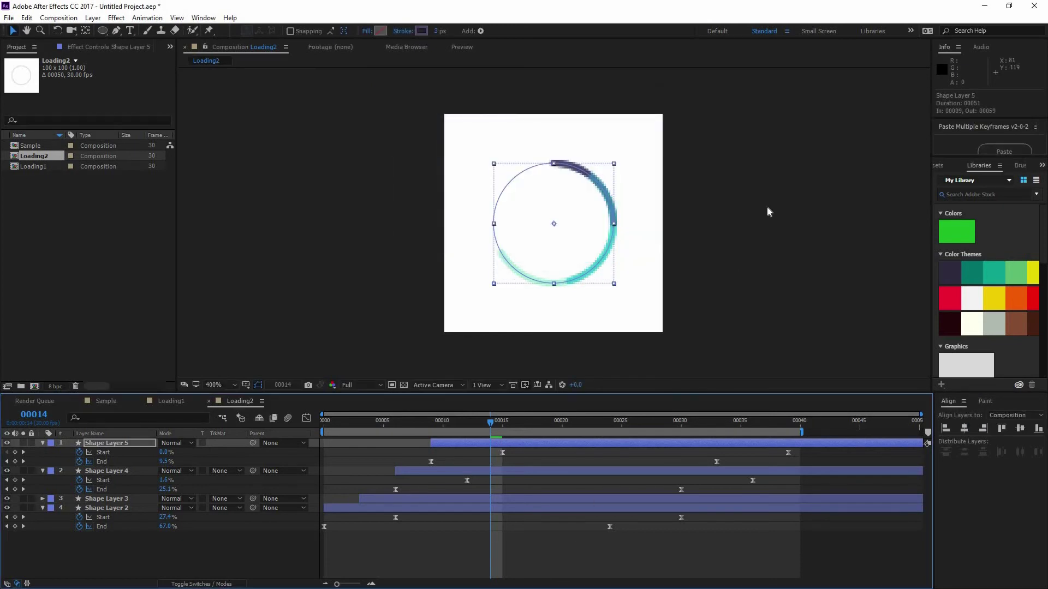
# Step: Play the recoloured spinner preview, then replay it at 100% zoom
pyautogui.press('space')
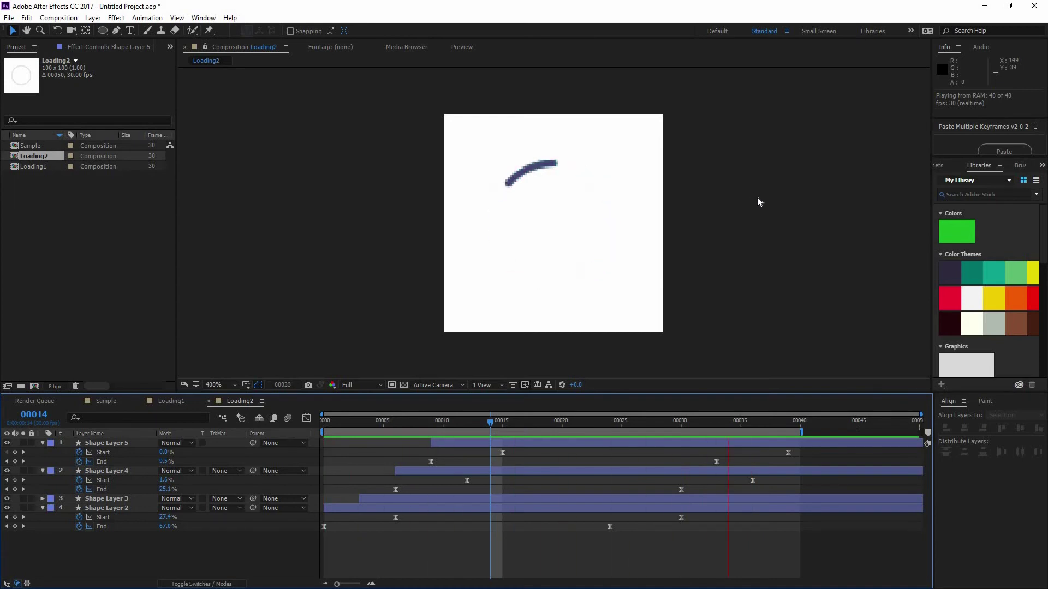
pyautogui.press(',')
pyautogui.press(',')
pyautogui.press('space')
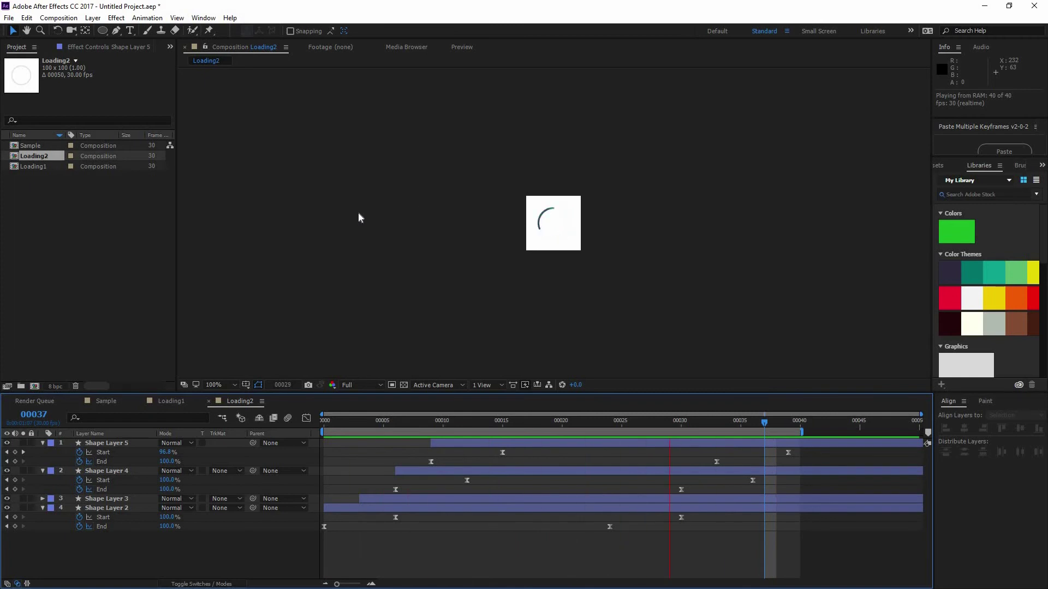
# Step: Trim Loading2 to its 40-frame work area and play the result
pyautogui.click(37, 146)
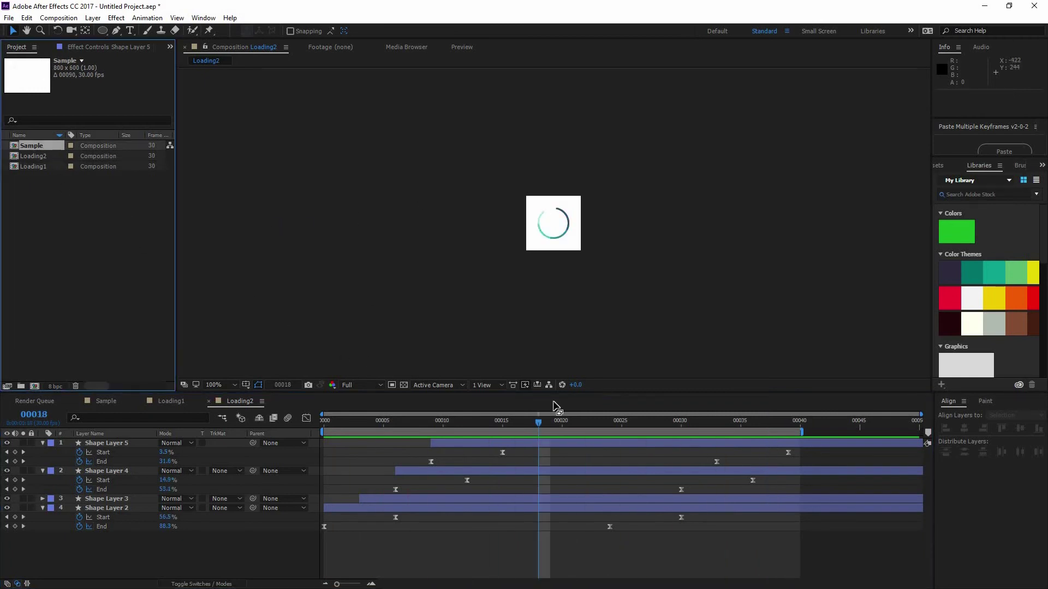
pyautogui.click(47, 156)
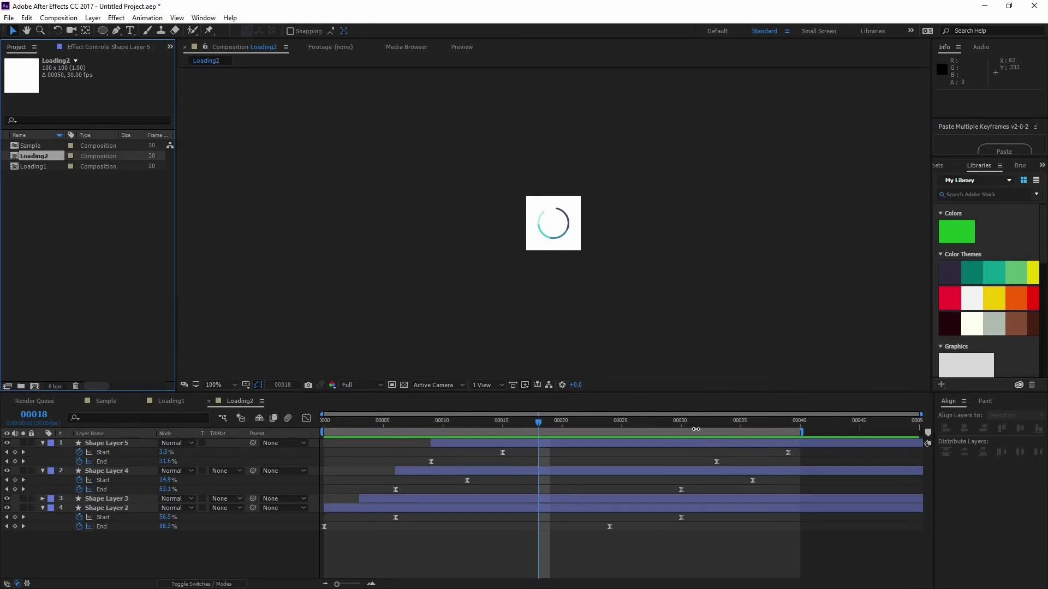
pyautogui.rightClick(666, 432)
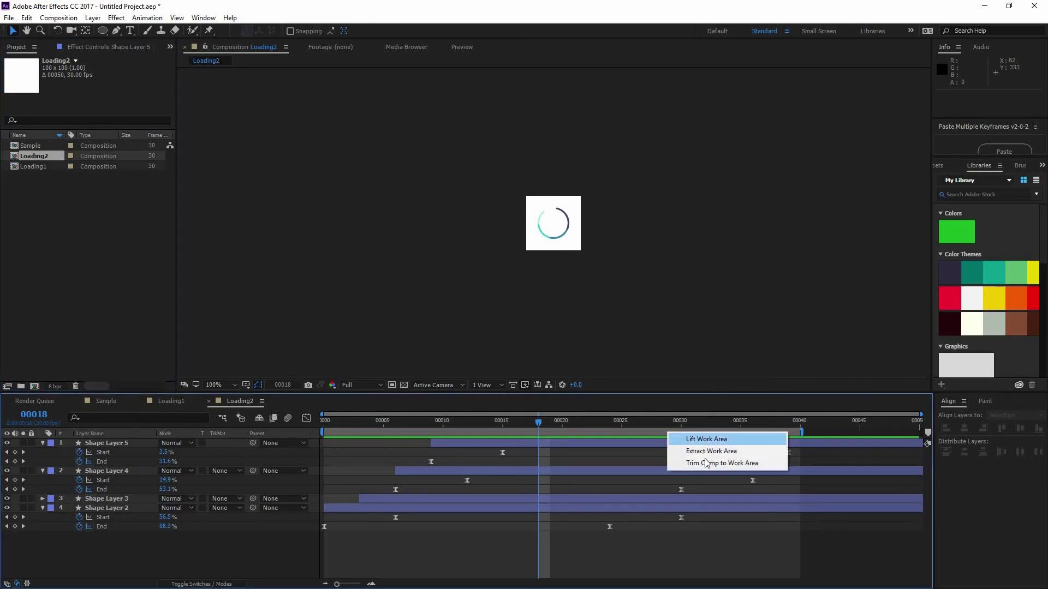
pyautogui.click(720, 463)
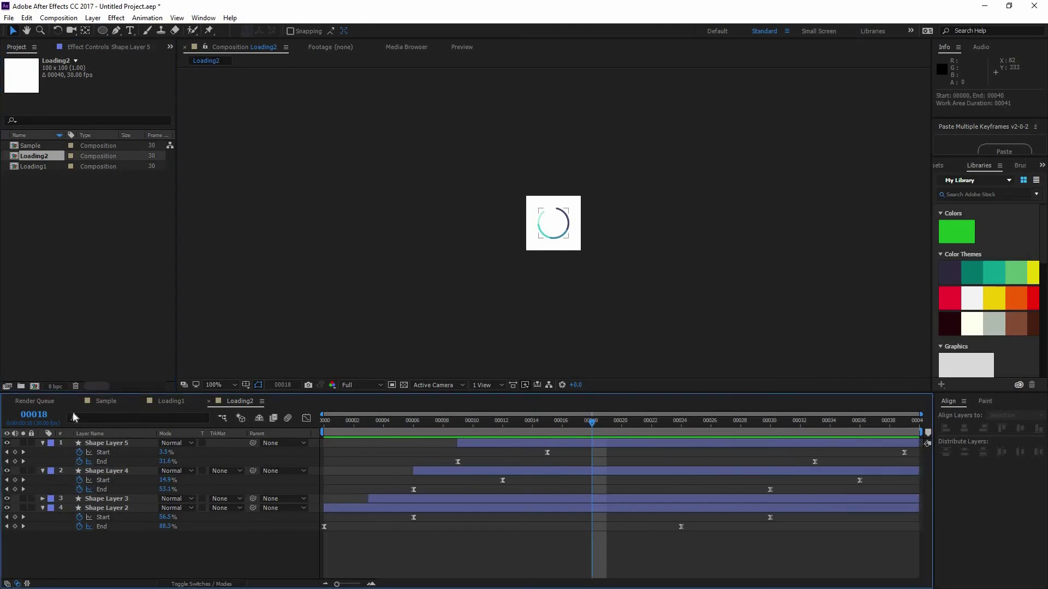
pyautogui.press('space')
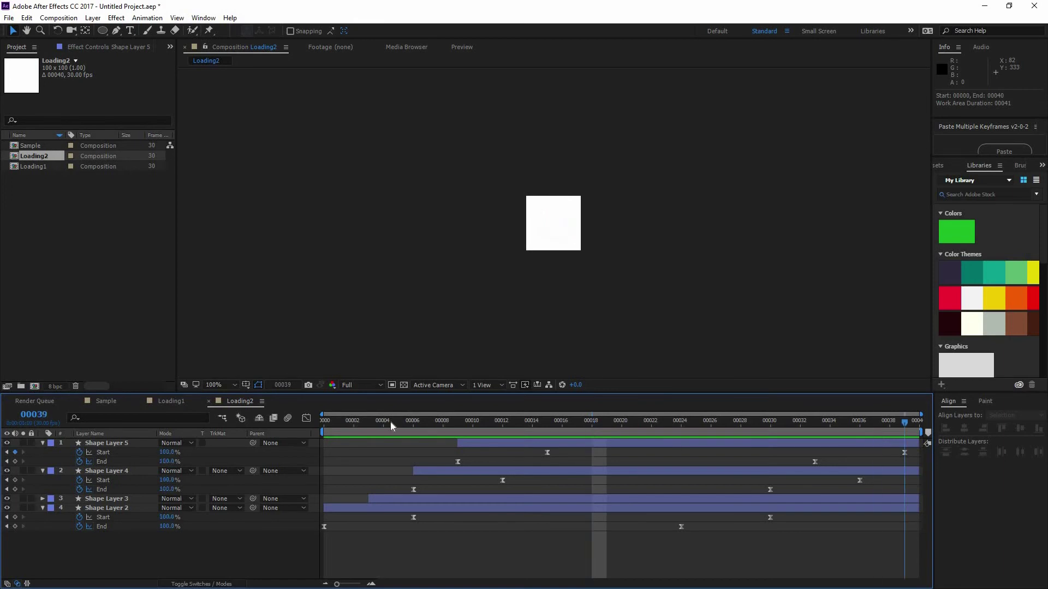
pyautogui.press('Home')
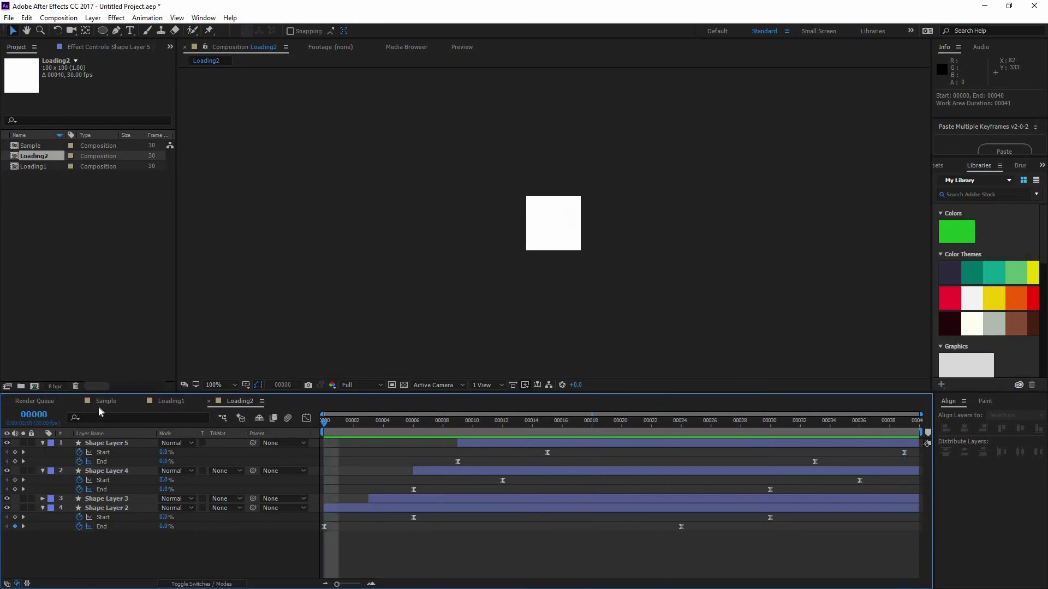
# Step: Drop Loading2 into Sample as a layer and position its spinner beside Loading1
pyautogui.click(105, 402)
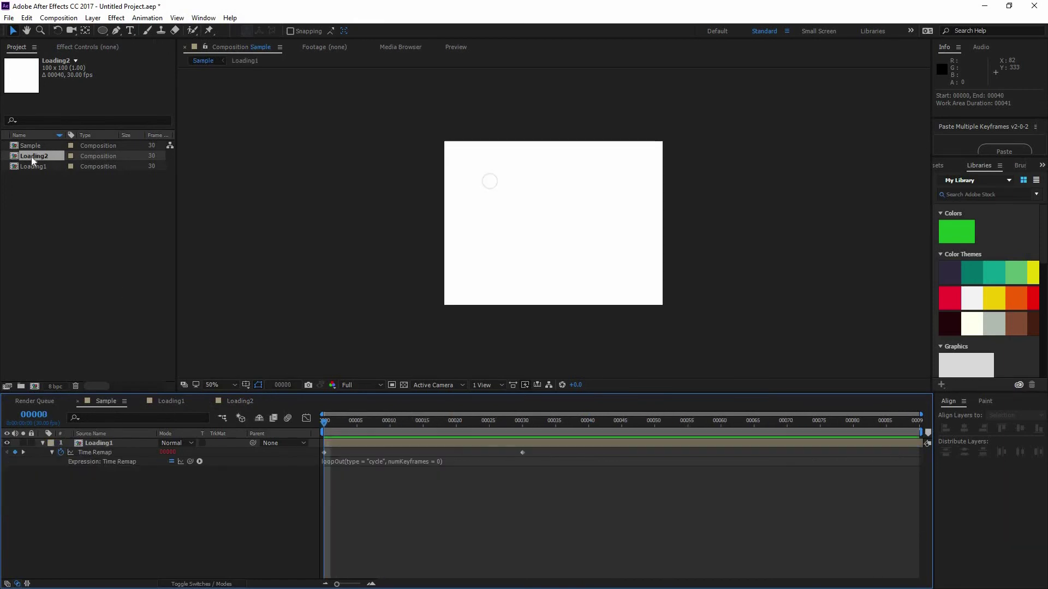
pyautogui.moveTo(48, 159); pyautogui.dragTo(159, 441)
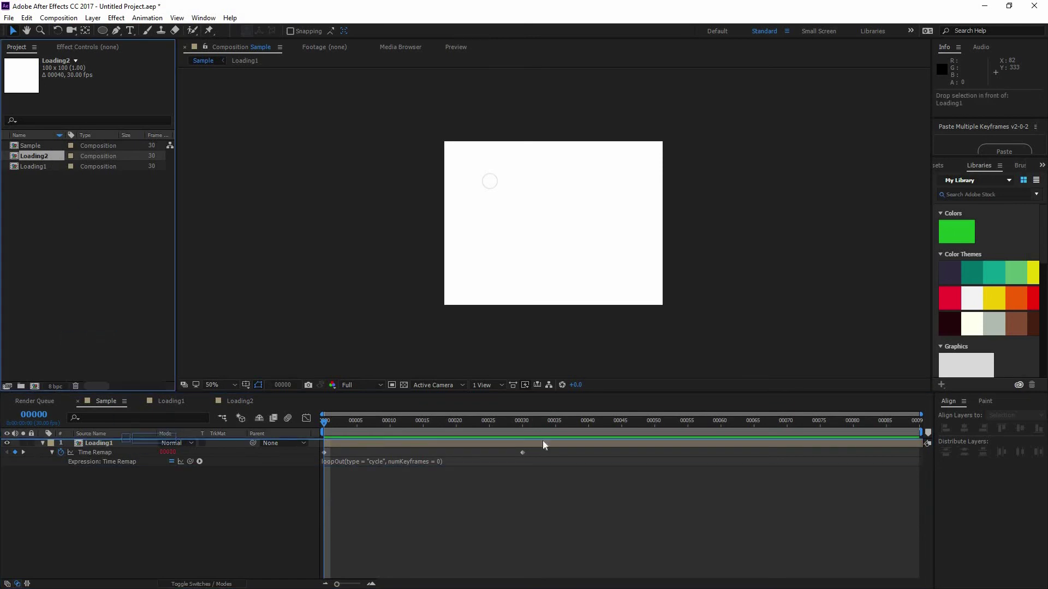
pyautogui.moveTo(416, 424); pyautogui.dragTo(463, 424)
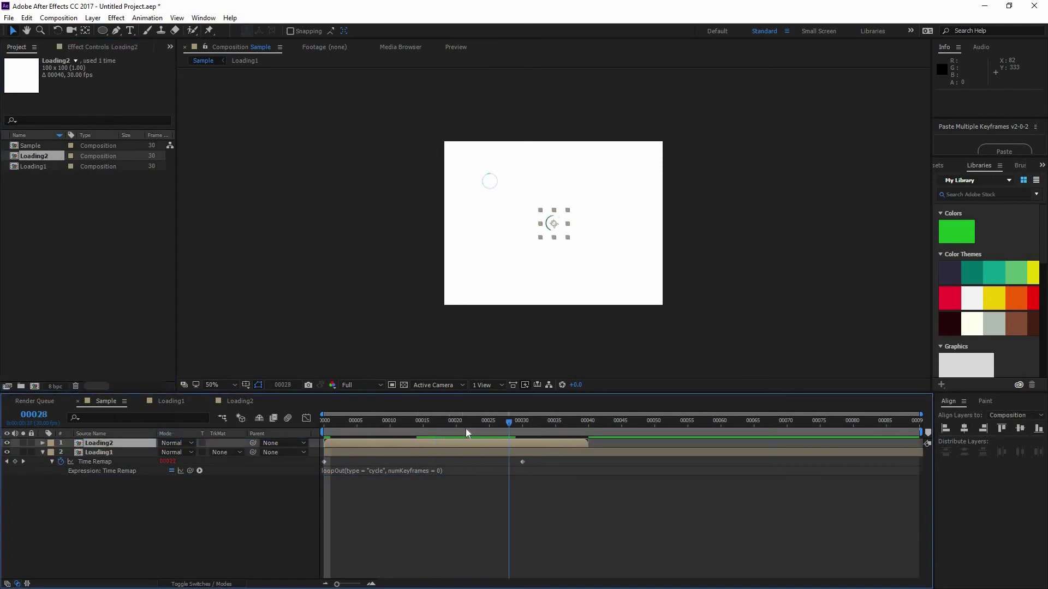
pyautogui.press('.')
pyautogui.moveTo(554, 224); pyautogui.dragTo(516, 140)
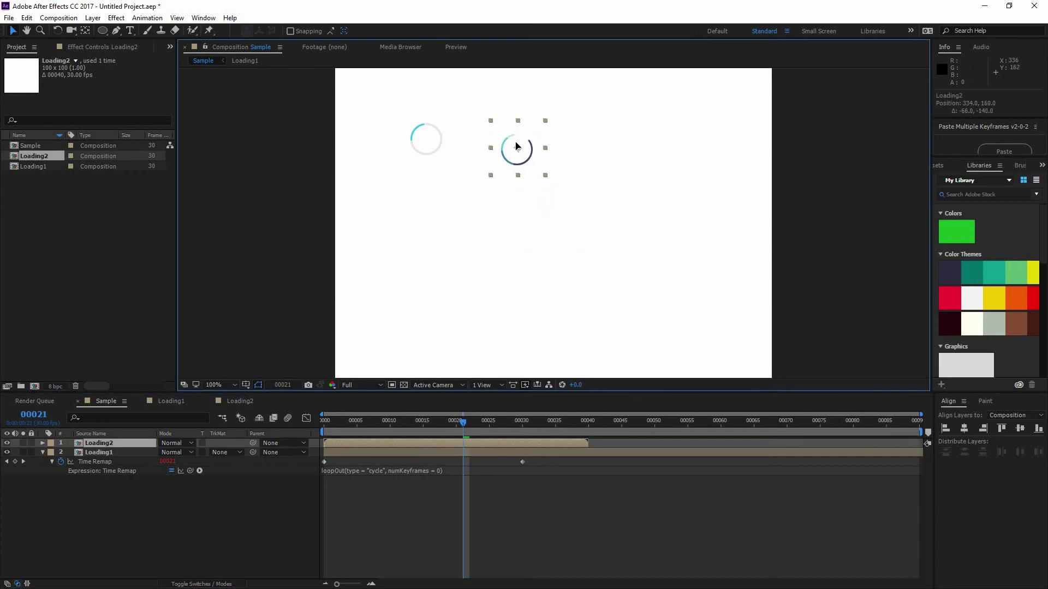
pyautogui.click(530, 494)
pyautogui.click(479, 427)
pyautogui.moveTo(544, 427)
pyautogui.mouseDown()
pyautogui.moveTo(781, 427)
pyautogui.moveTo(555, 427)
pyautogui.mouseUp()
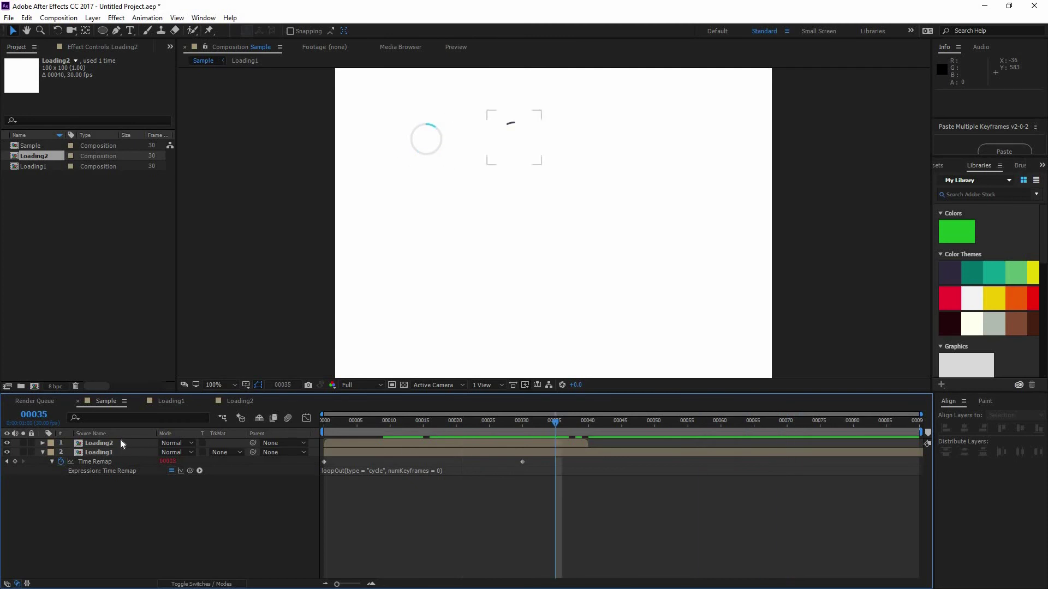
# Step: Enable time remapping on Loading2 and add a Time Remap keyframe at frame 39
pyautogui.rightClick(120, 442)
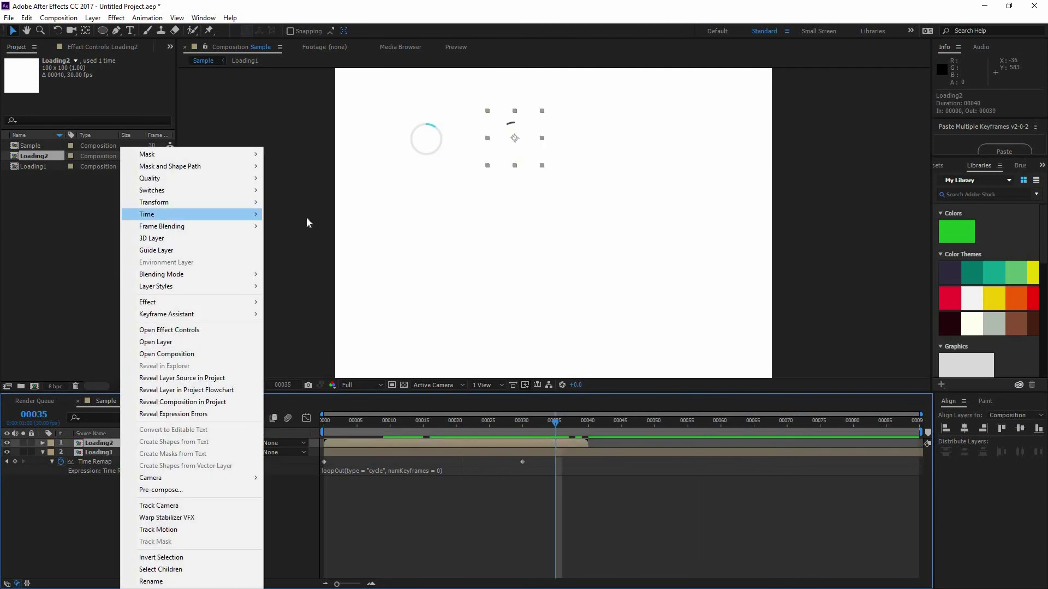
pyautogui.moveTo(171, 214)
pyautogui.click(310, 214)
pyautogui.moveTo(559, 422); pyautogui.dragTo(582, 422)
pyautogui.click(17, 452)
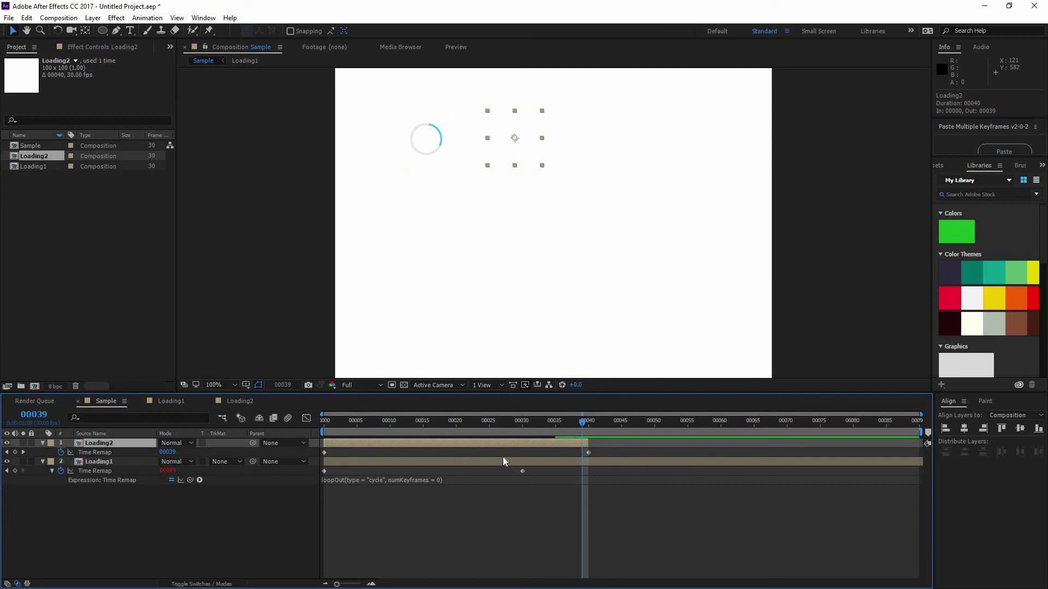
# Step: Delete the frame-40 remap keyframe, add an expression to Time Remap, and copy Loading1's loopOut expression
pyautogui.click(588, 452)
pyautogui.press('Delete')
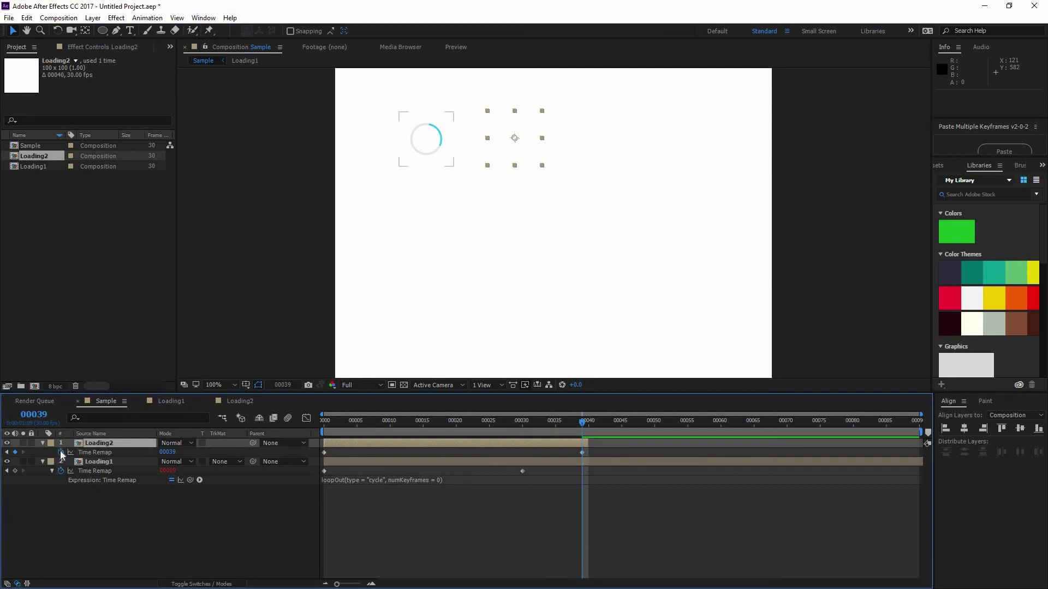
pyautogui.keyDown('alt'); pyautogui.click(61, 453); pyautogui.keyUp('alt')
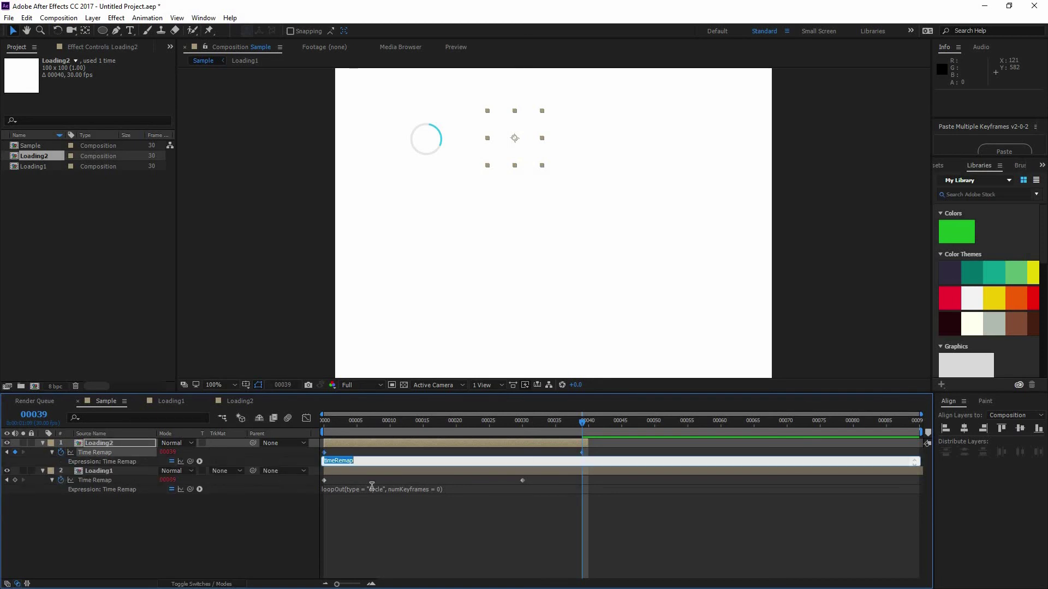
pyautogui.click(391, 485)
pyautogui.tripleClick(391, 486)
pyautogui.hotkey('ctrl', 'c')
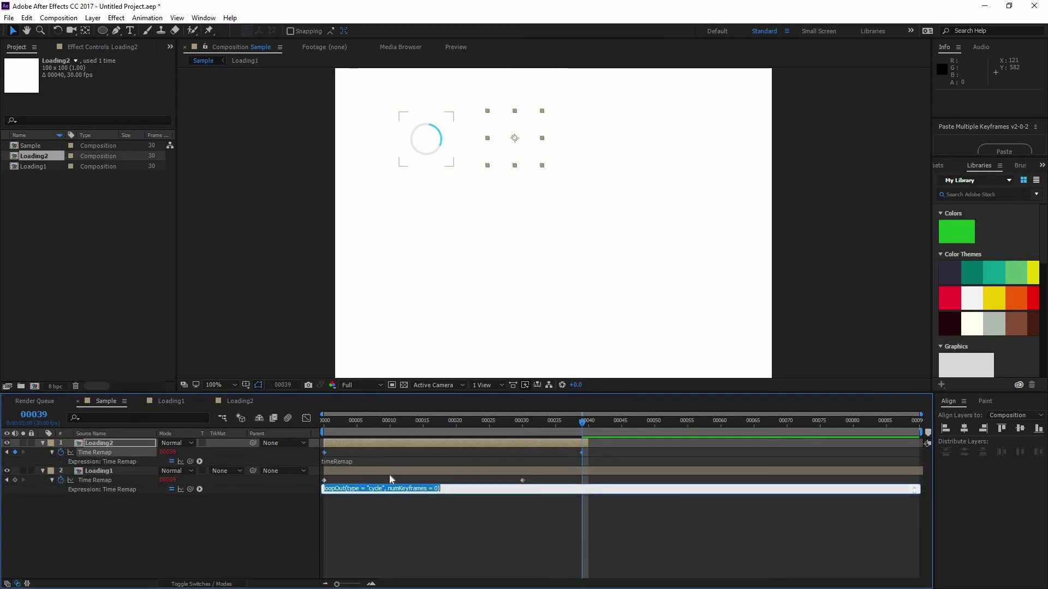
pyautogui.click(338, 462)
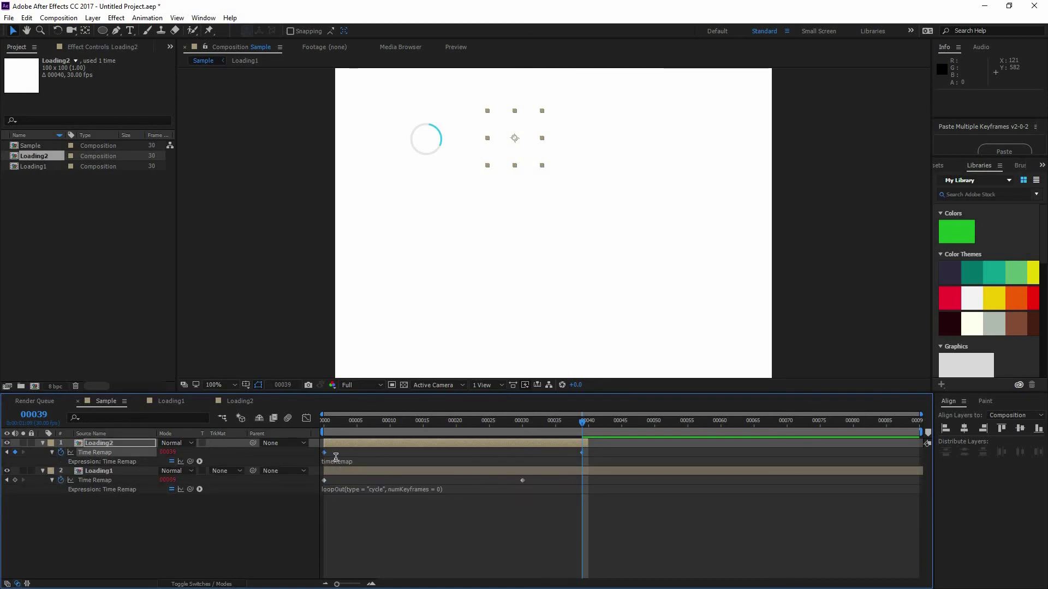
# Step: Paste loopOut(type = "cycle", numKeyframes = 0) into Loading2's Time Remap and extend the layer to the comp end
pyautogui.click(336, 461)
pyautogui.doubleClick(354, 460)
pyautogui.hotkey('ctrl', 'v')
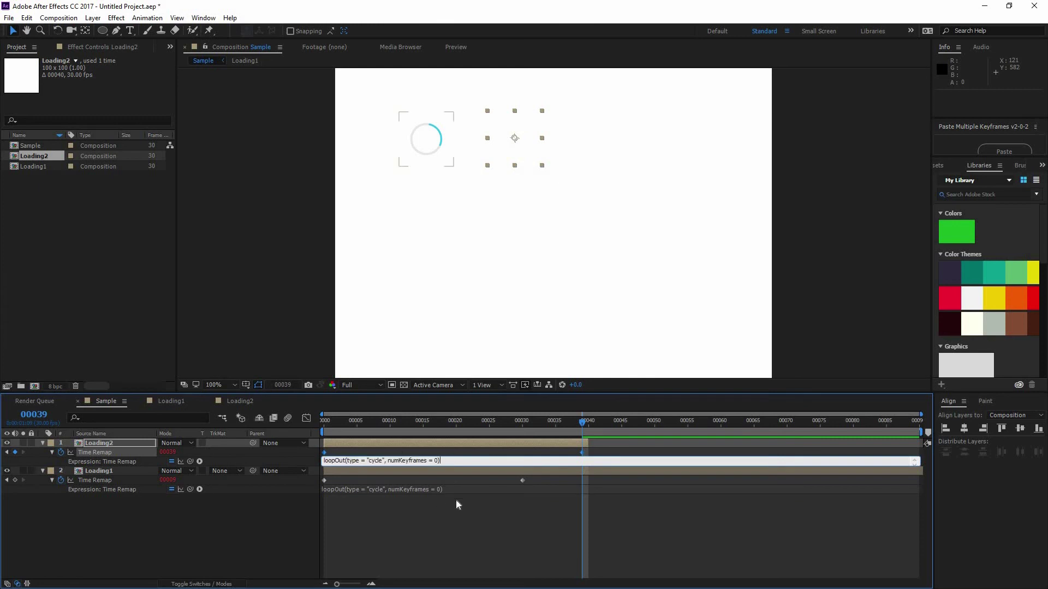
pyautogui.click(331, 450)
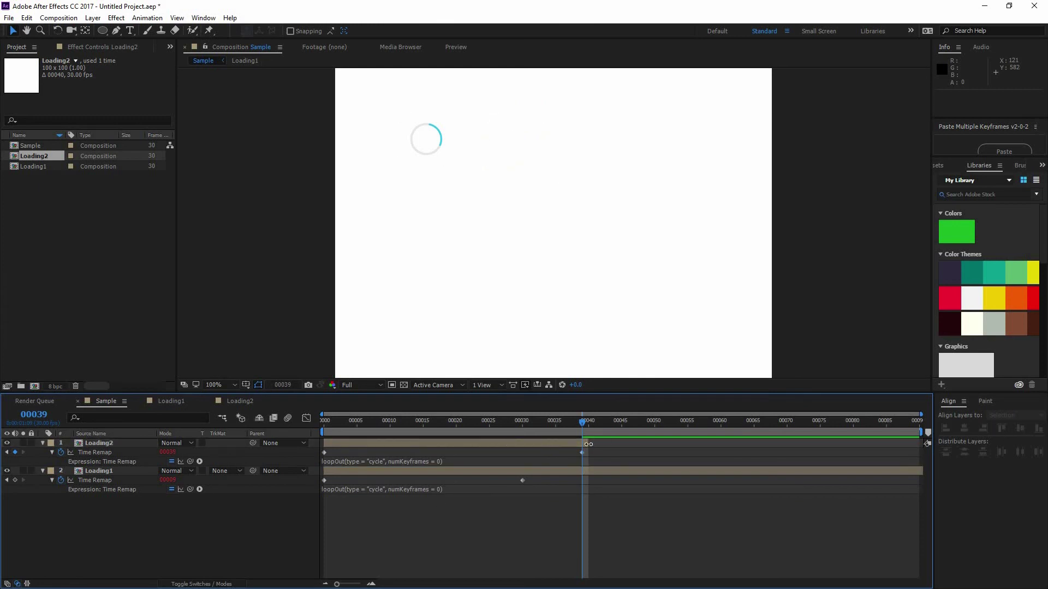
pyautogui.moveTo(926, 449); pyautogui.dragTo(928, 450)
# Step: Scrub ahead to confirm Loading2 keeps looping, then select Loading1 and Loading2 to align their vertical centres
pyautogui.moveTo(609, 424); pyautogui.dragTo(722, 423)
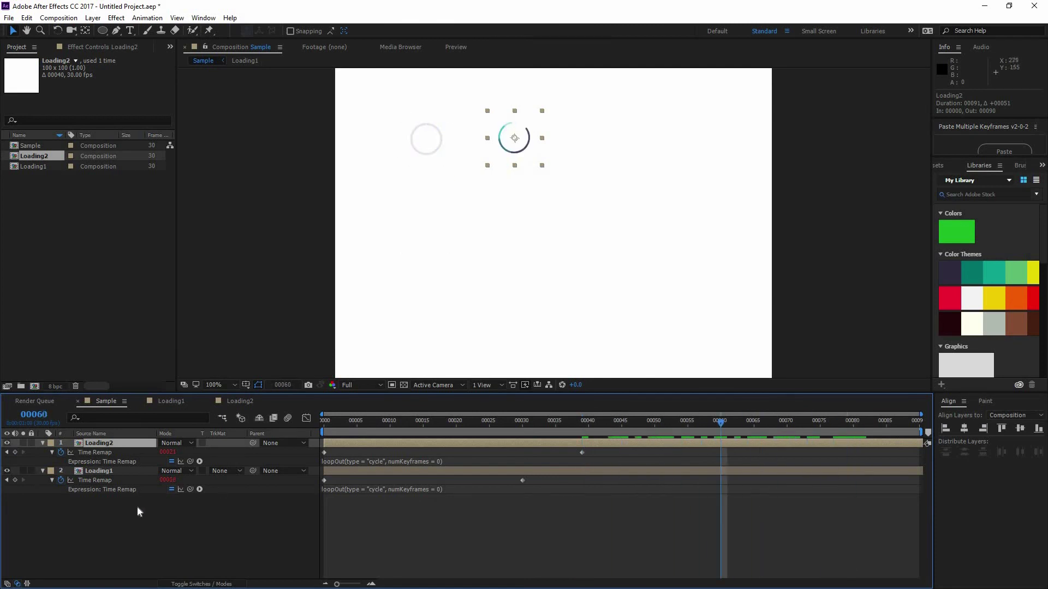
pyautogui.click(117, 470)
pyautogui.keyDown('ctrl'); pyautogui.click(204, 442); pyautogui.keyUp('ctrl')
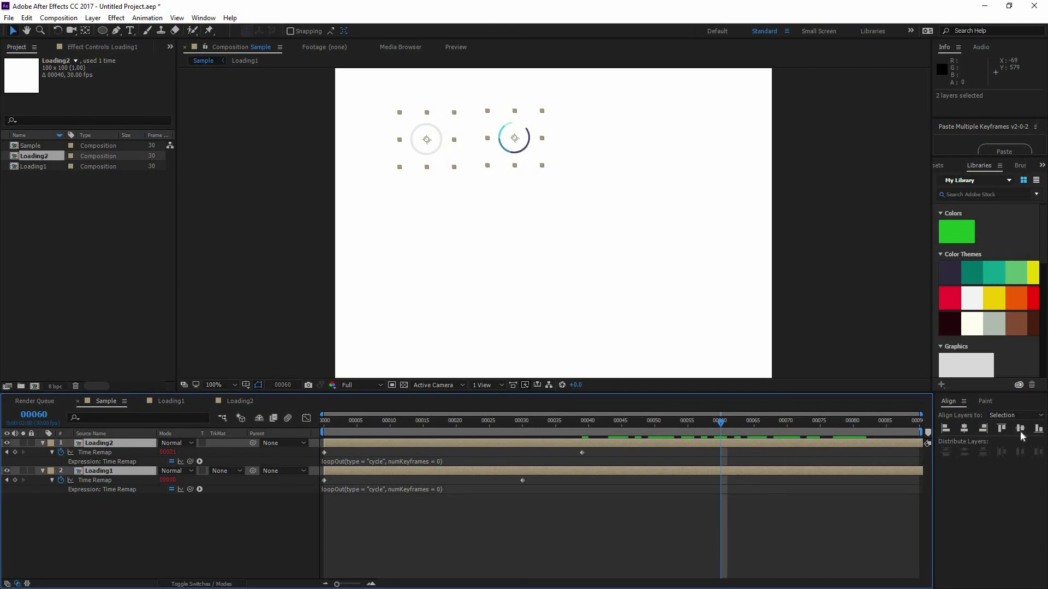
# Step: Deselect the layers, zoom the viewer to 50%, and preview Sample from an earlier frame
pyautogui.click(554, 280)
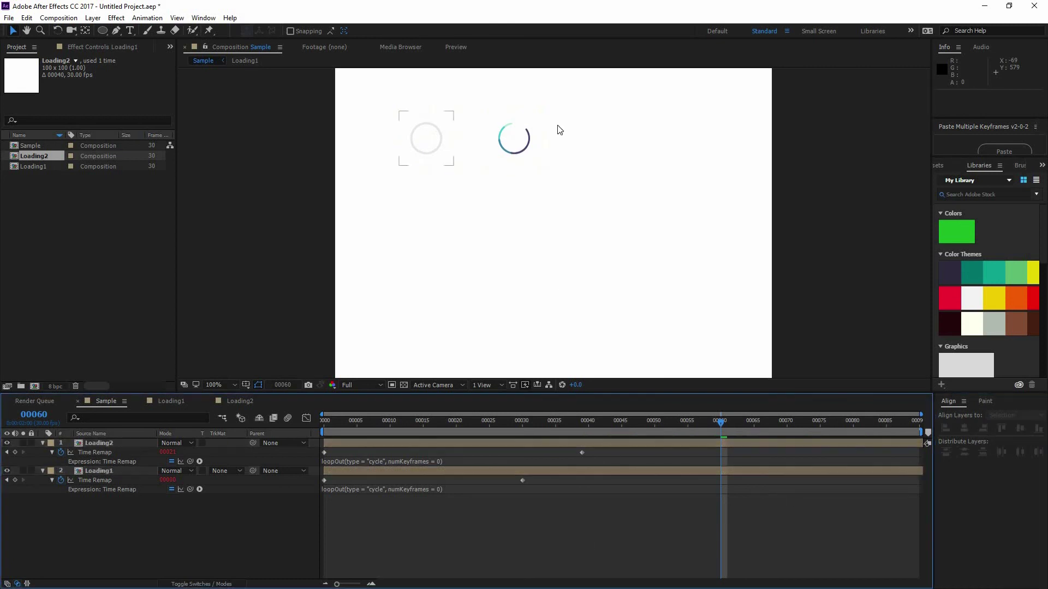
pyautogui.press(',')
pyautogui.moveTo(569, 424); pyautogui.dragTo(462, 424)
pyautogui.press('space')
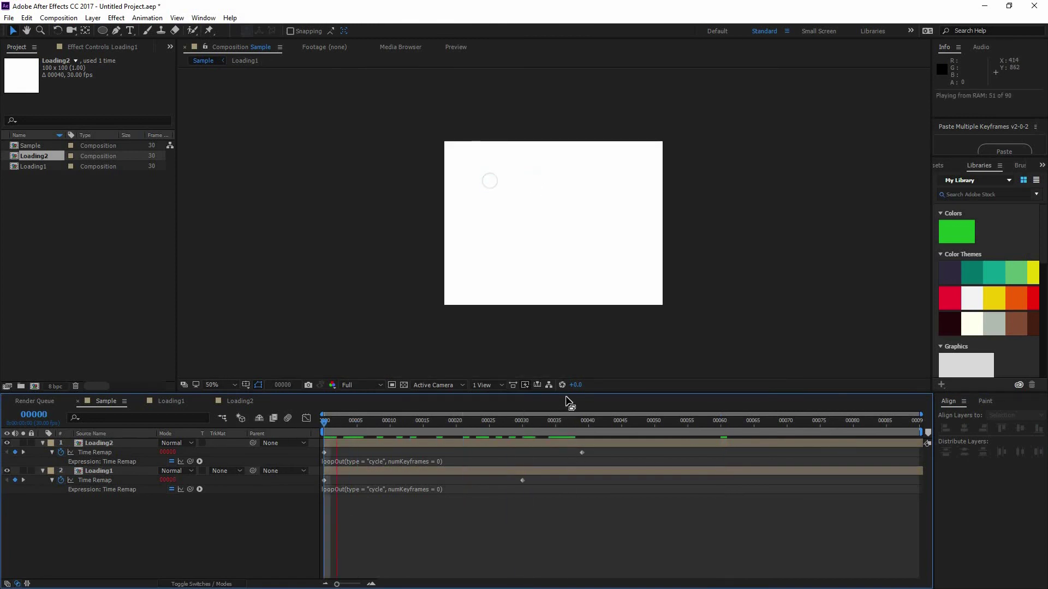